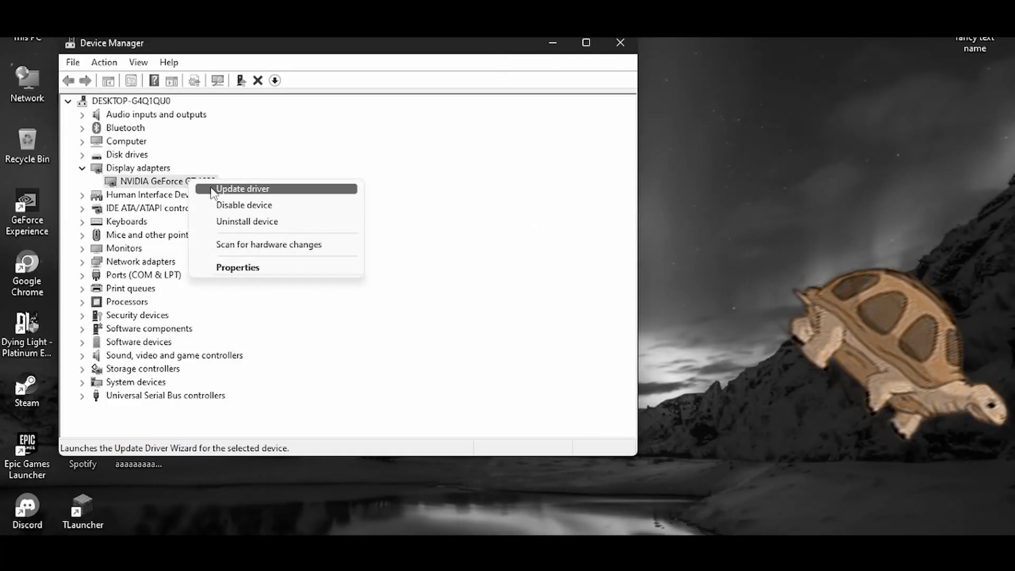
Bring up the Windows Run dialog on the desktop.
click(225, 189)
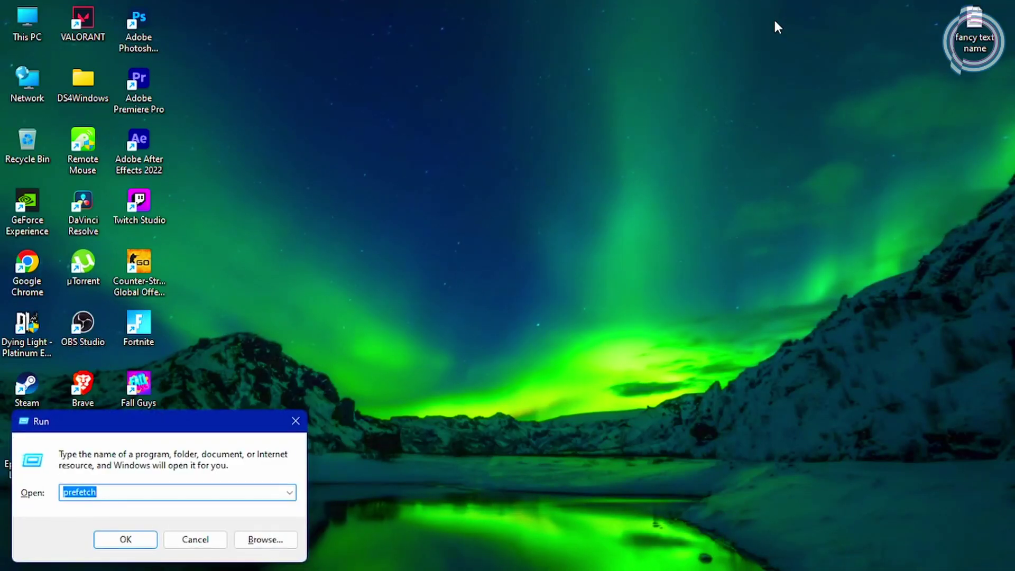
Permanently delete all 232 items in the %temp% folder, skipping the file still in use.
text(%t)
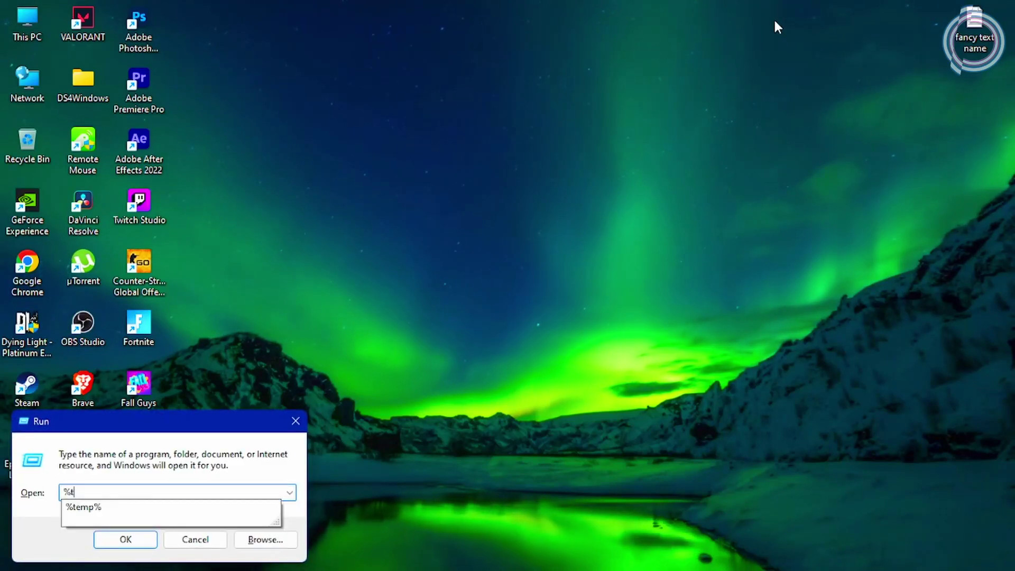
text(emp%)
key(Return)
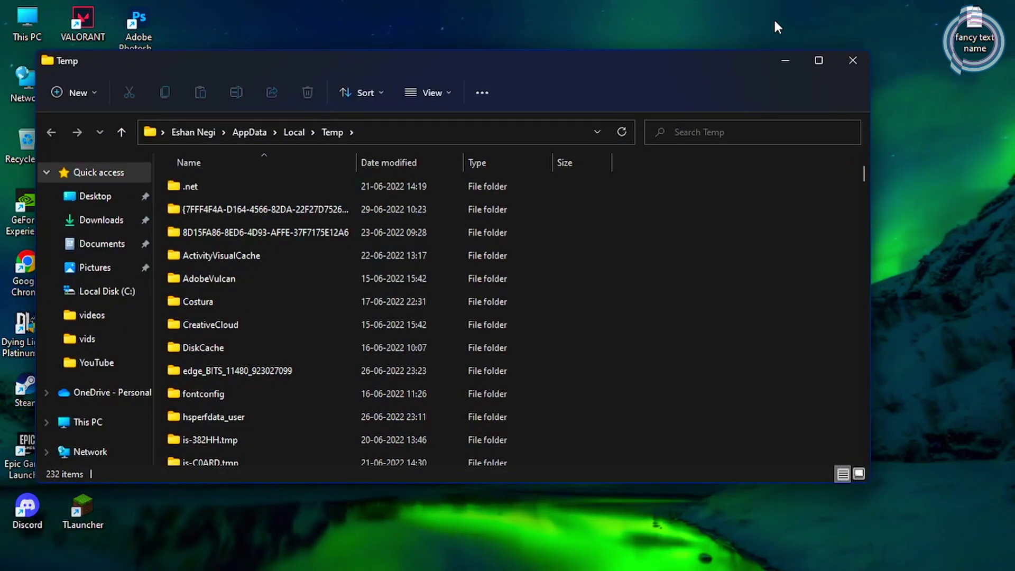
click(810, 60)
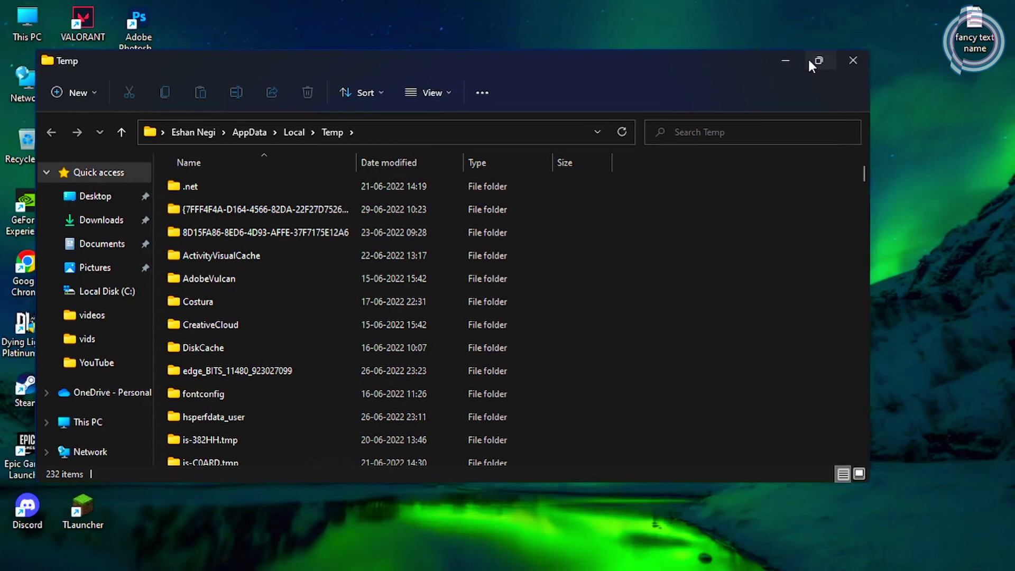
drag(686, 191, 565, 286)
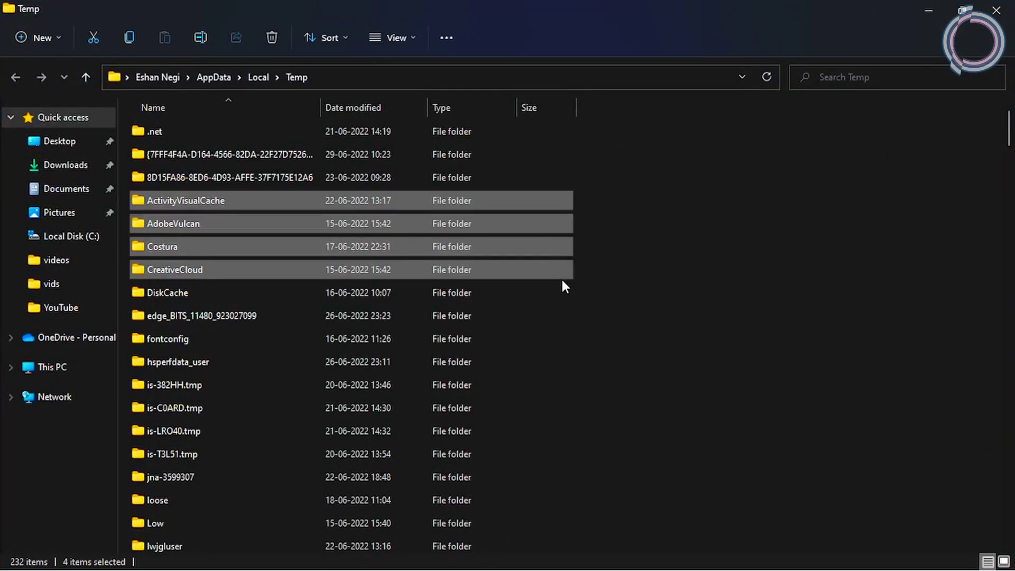
key(ctrl+a)
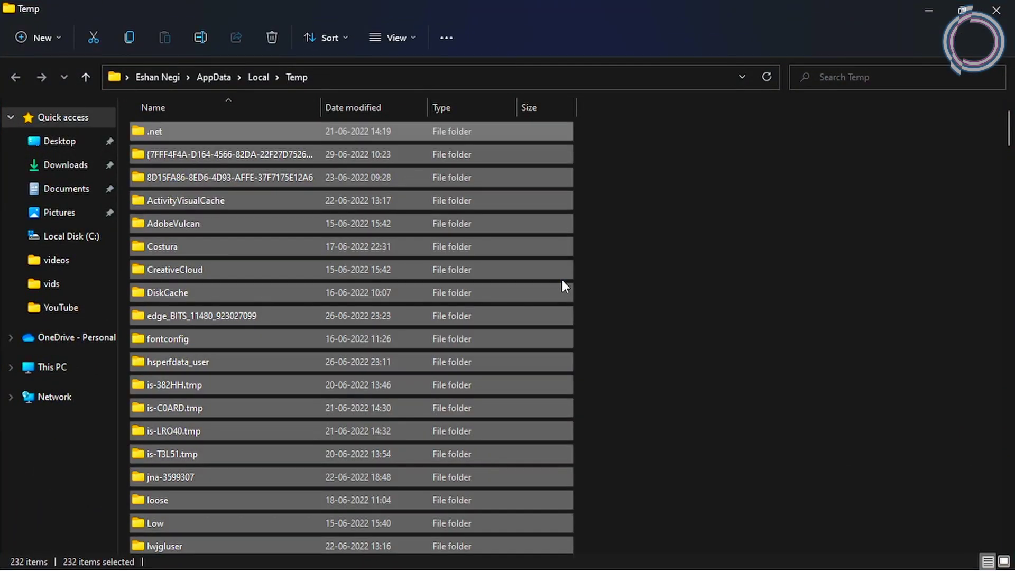
key(shift+Delete)
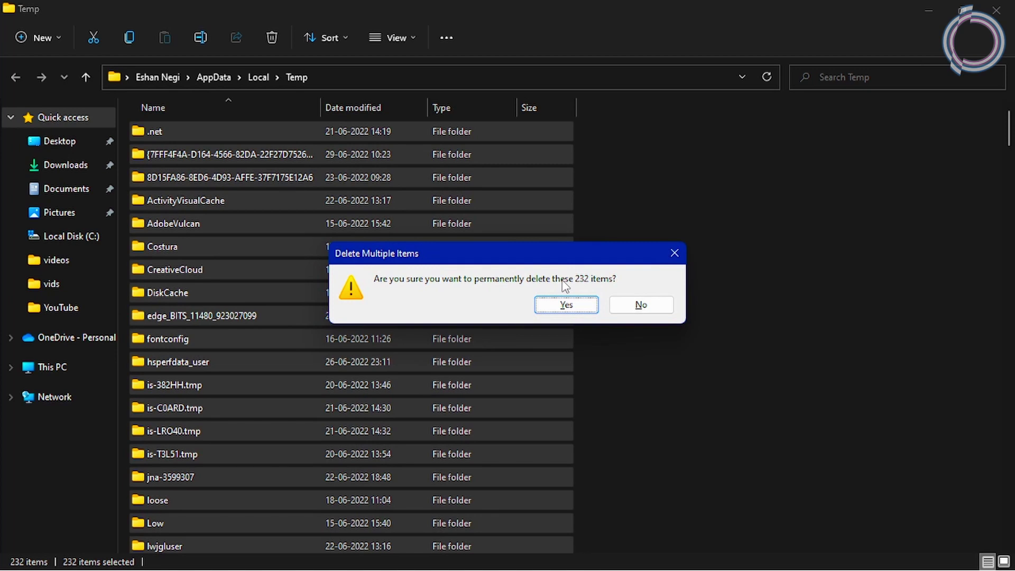
key(Return)
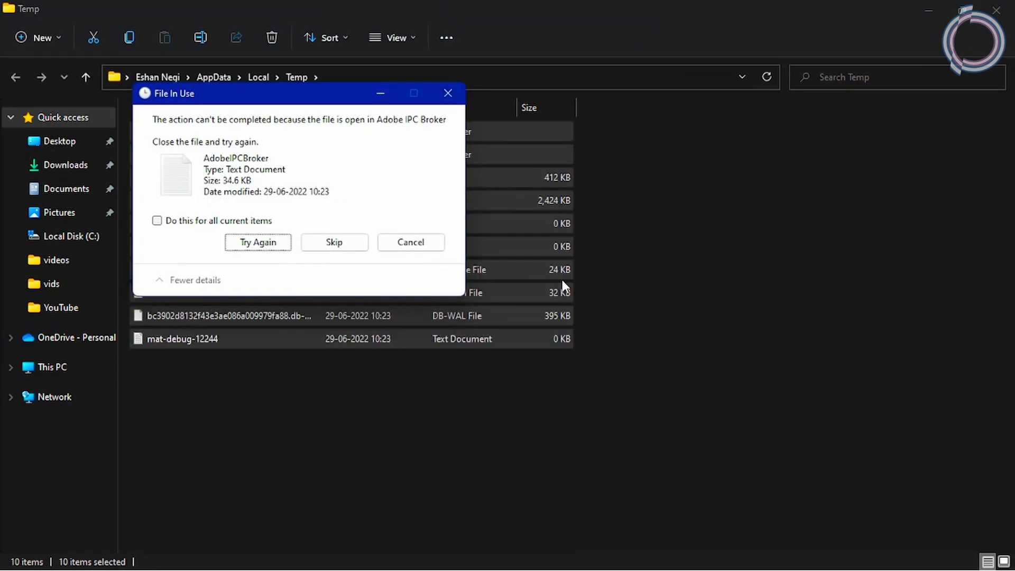
click(318, 245)
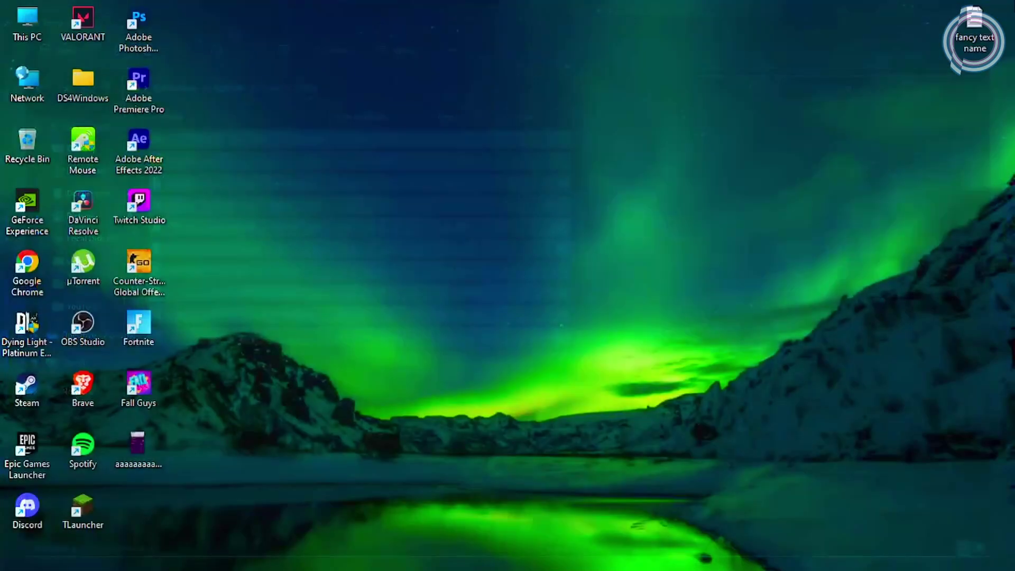
Open the Prefetch folder from Run, permanently delete its files, and close the window.
key(super+r)
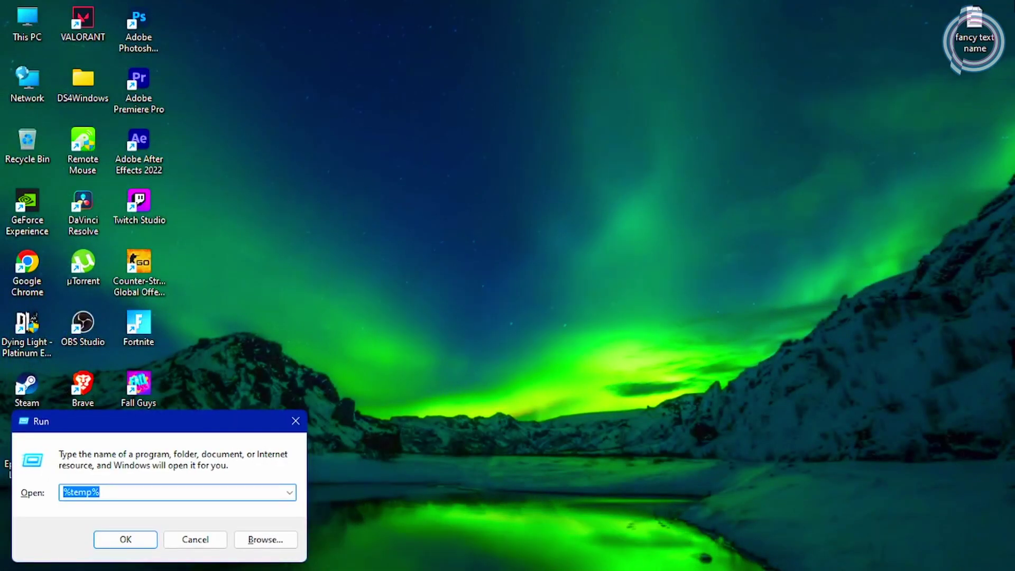
text(prefetc)
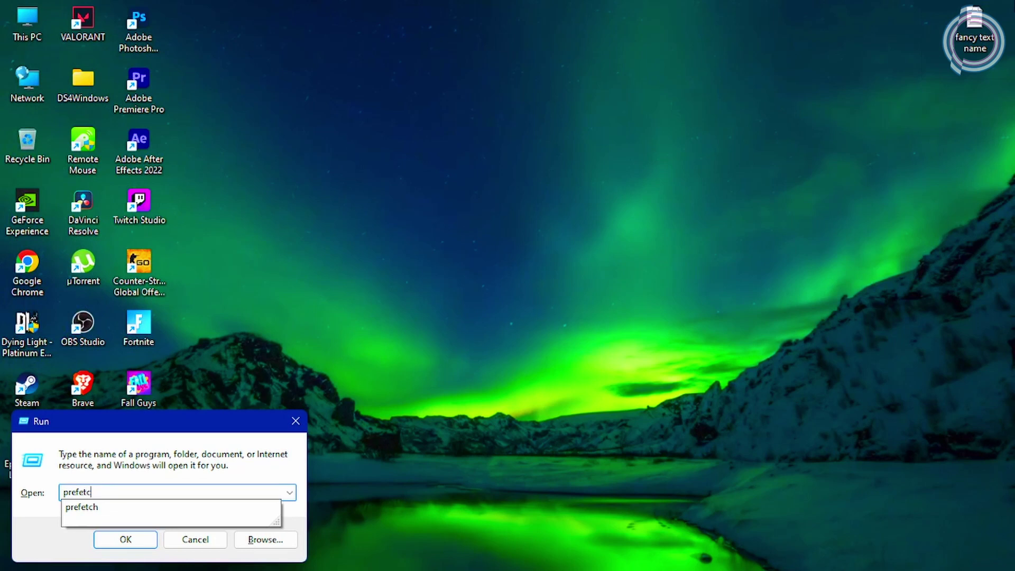
text(h)
key(Return)
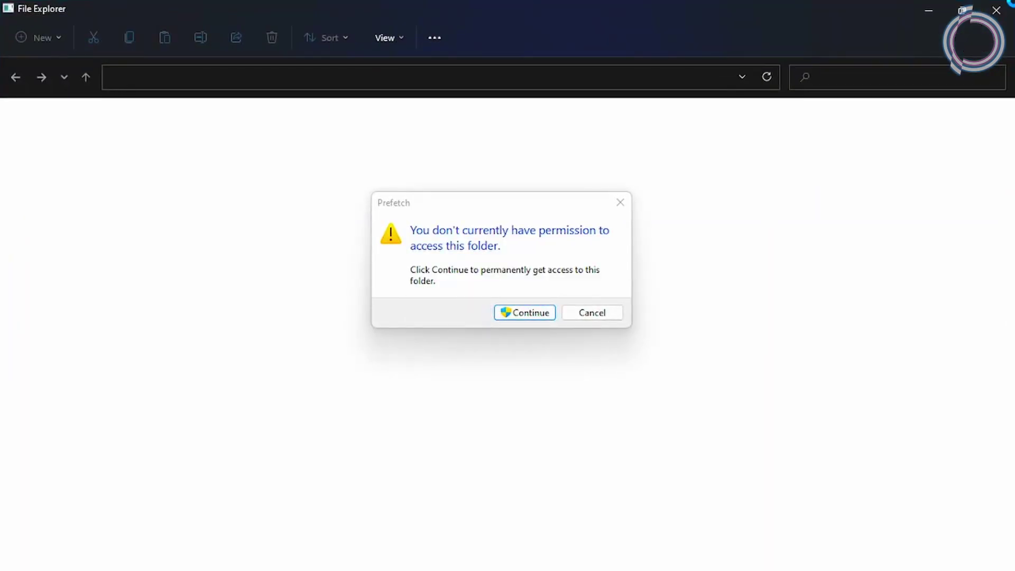
click(526, 317)
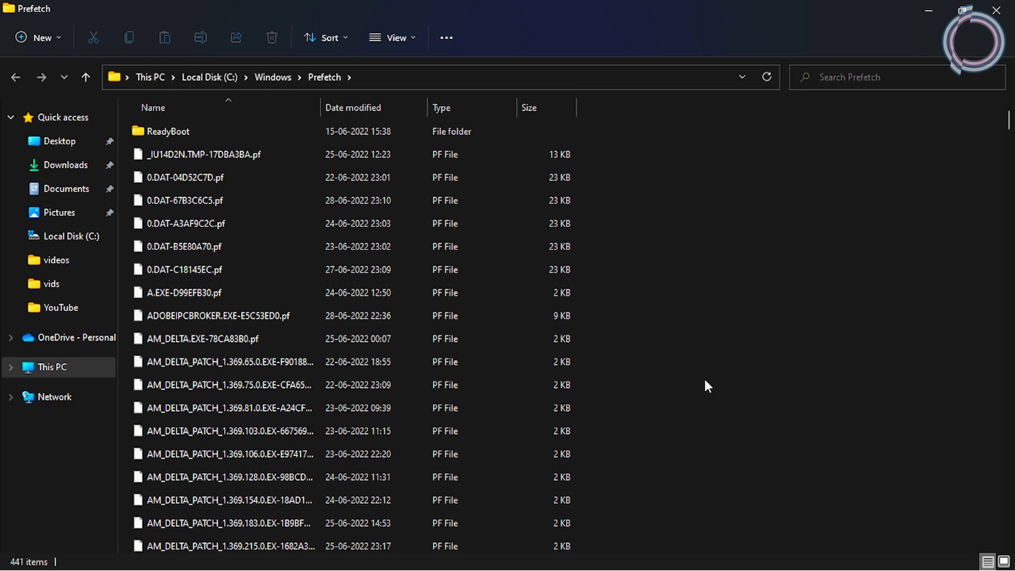
key(ctrl+a)
key(shift+Delete)
key(Return)
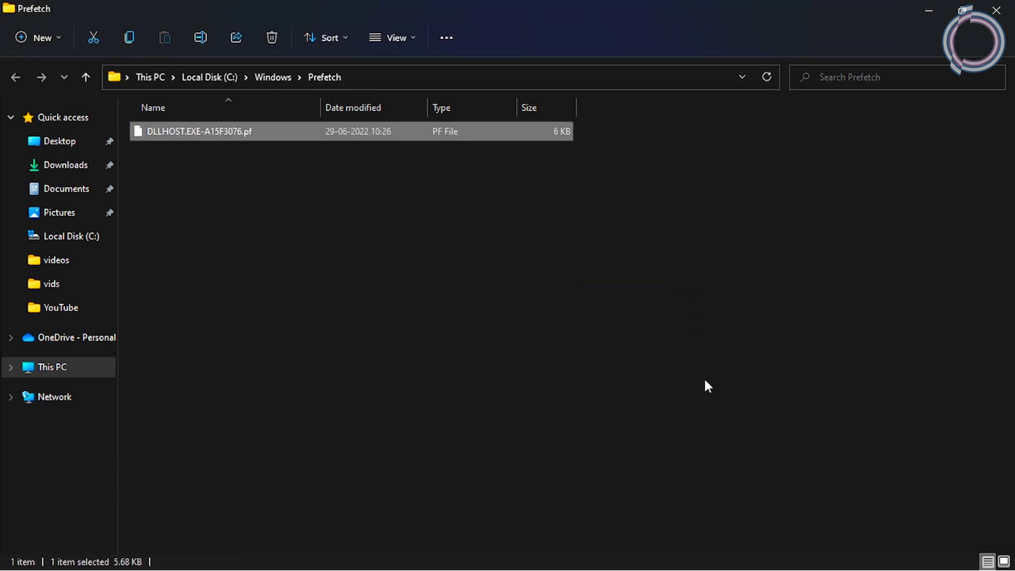
drag(297, 206, 363, 148)
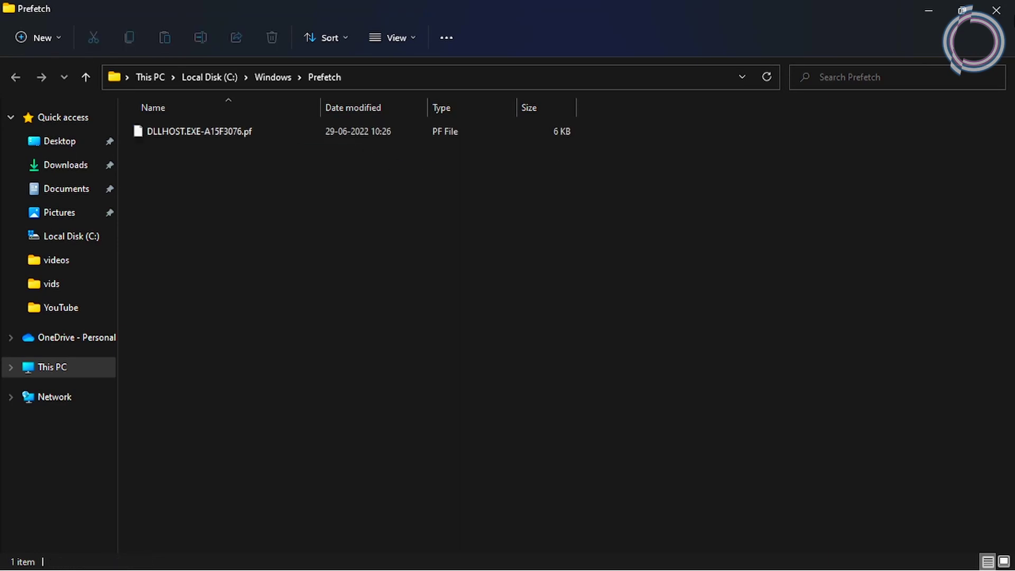
click(995, 10)
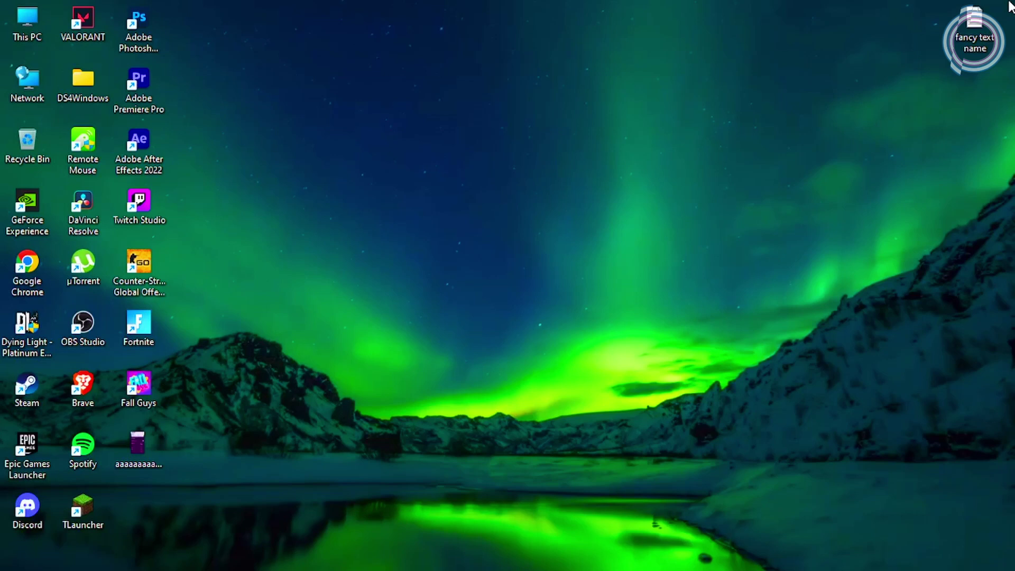
Launch Disk Cleanup and scan drive C: including system files.
key(super)
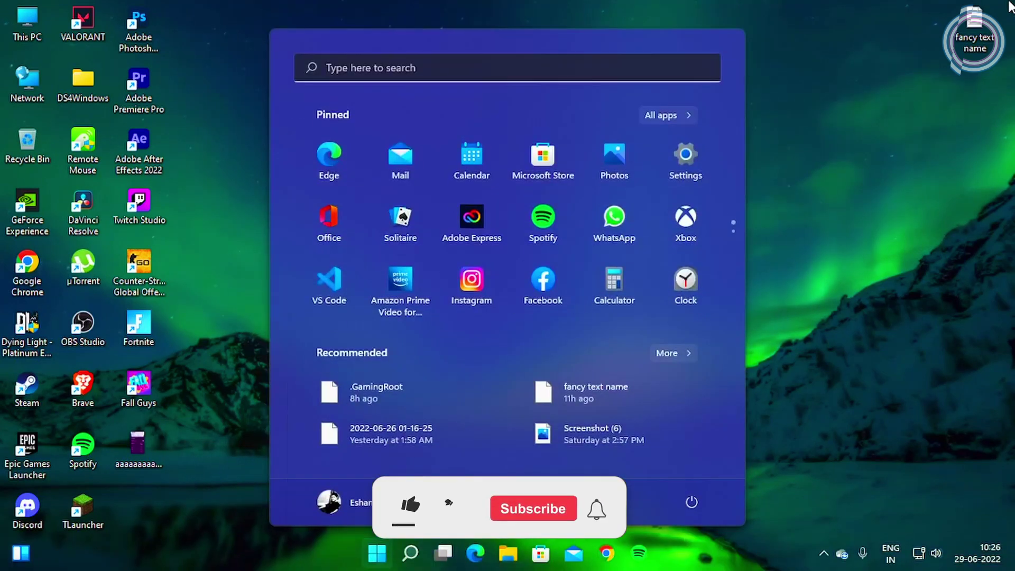
text(dis)
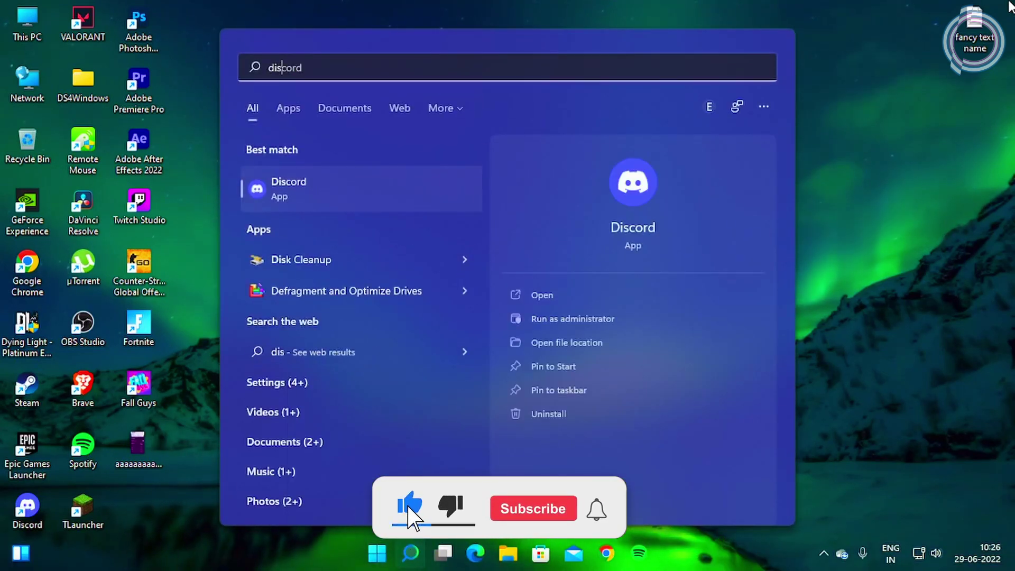
key(Down)
key(Return)
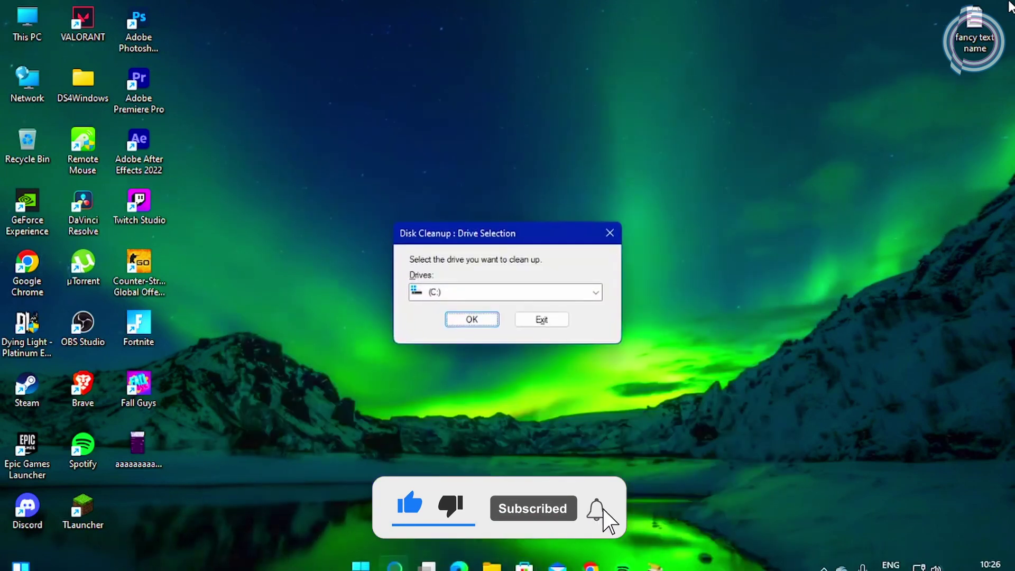
click(477, 298)
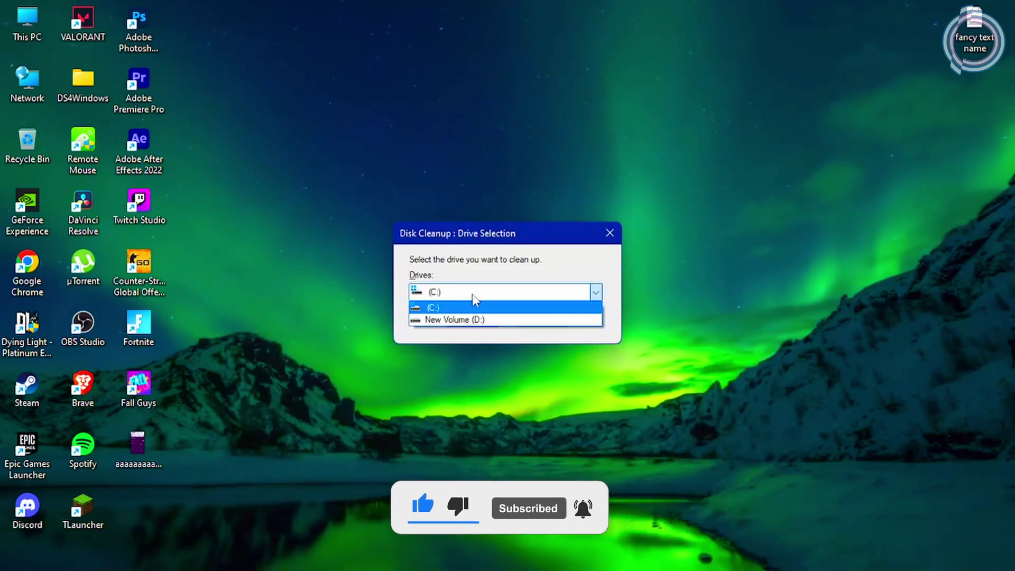
click(465, 321)
click(468, 320)
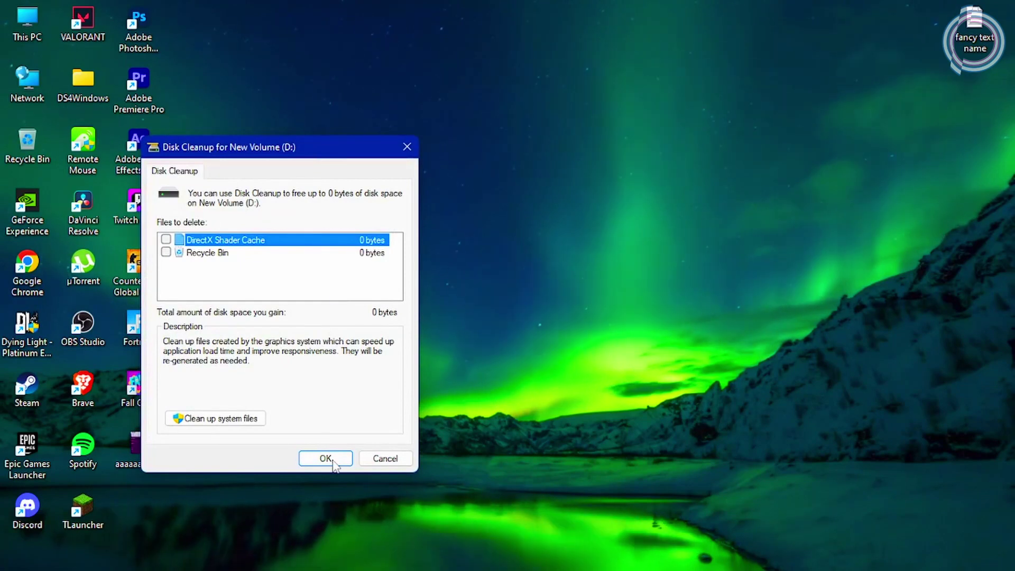
click(220, 418)
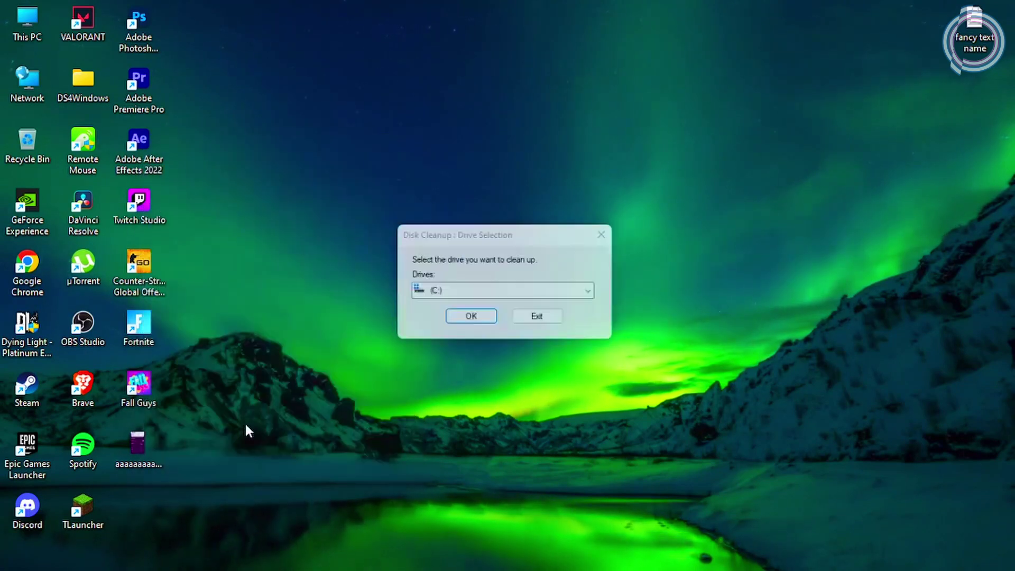
click(482, 317)
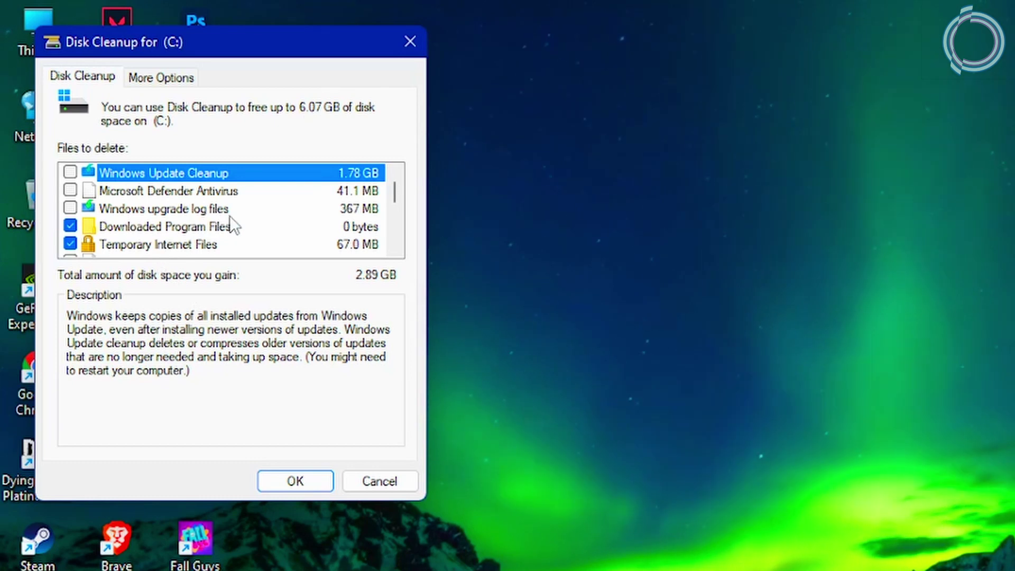
Tick DirectX Shader Cache, Windows error reports and memory dump files, then delete about 6.07 GB.
scroll(230, 217, down, 3)
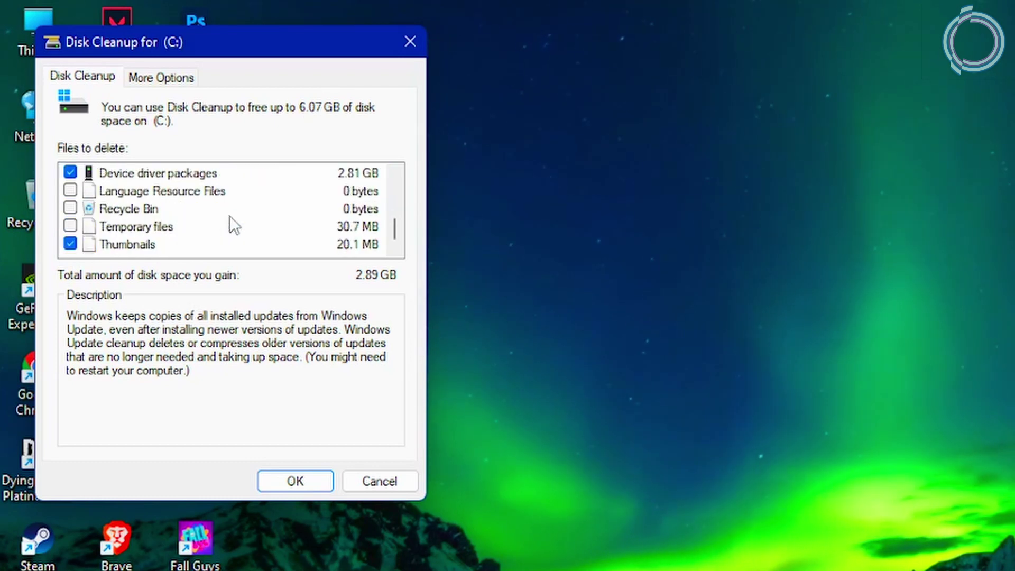
scroll(229, 215, up, 3)
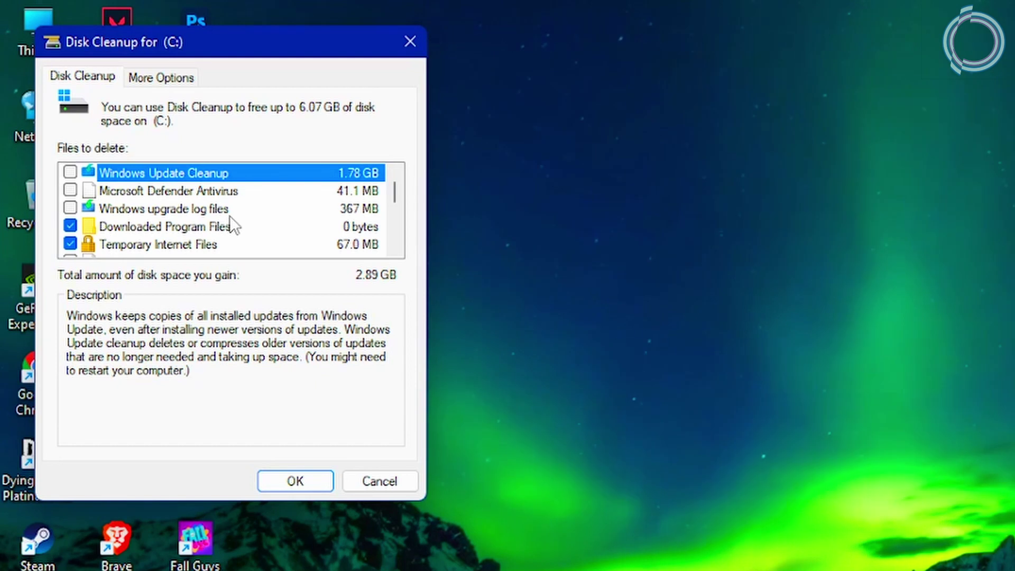
scroll(230, 215, down, 2)
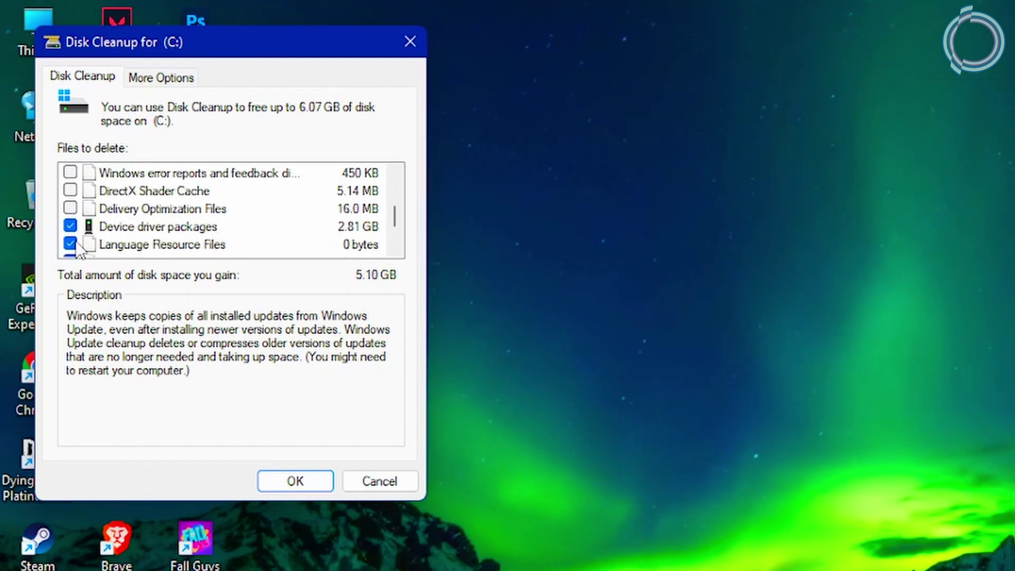
click(70, 189)
click(69, 171)
scroll(80, 210, up, 3)
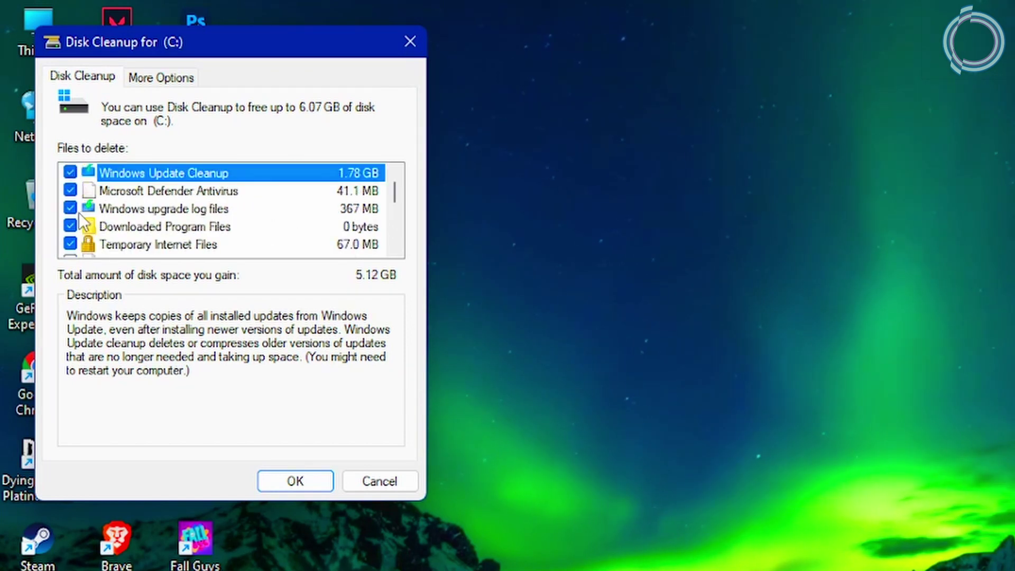
scroll(78, 212, down, 1)
click(69, 207)
scroll(98, 221, up, 1)
click(299, 475)
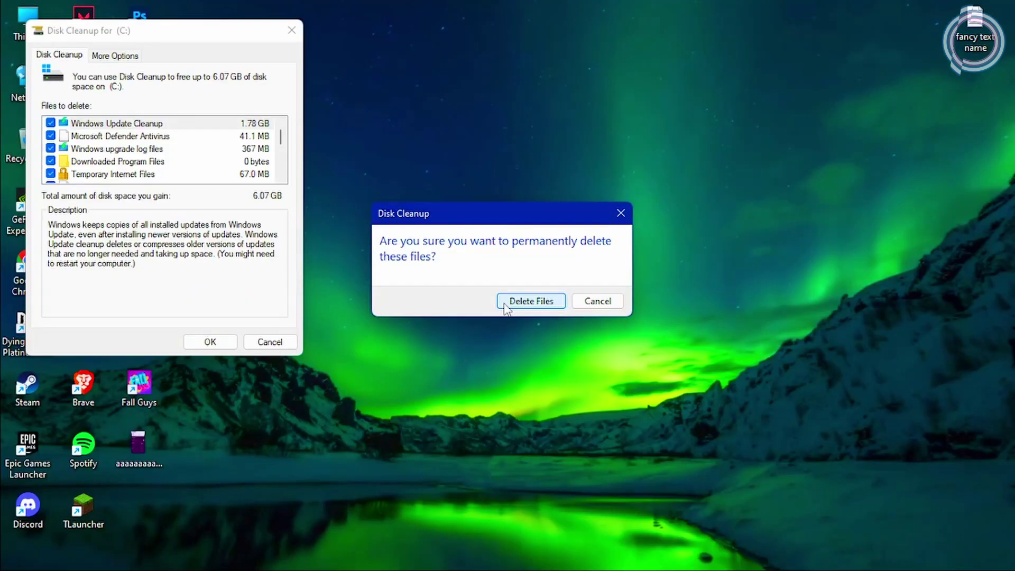
click(748, 421)
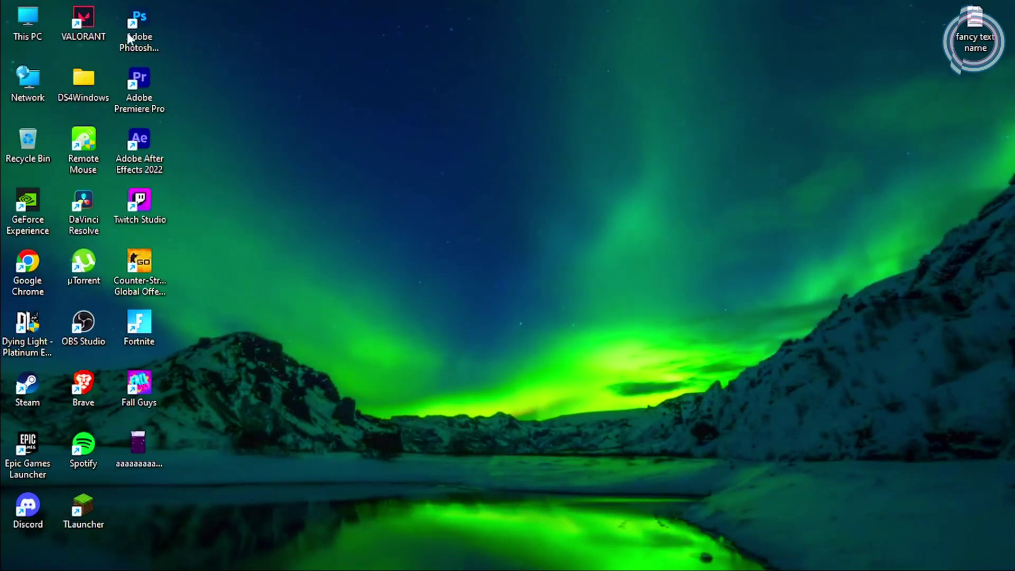
Open Performance Options from This PC's advanced system properties.
right_click(35, 18)
click(81, 194)
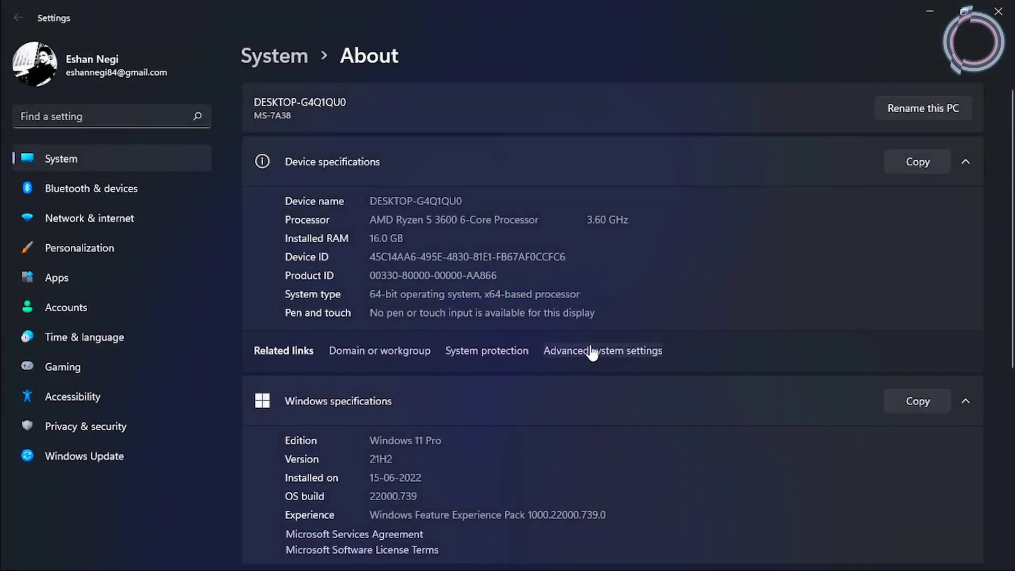
click(634, 350)
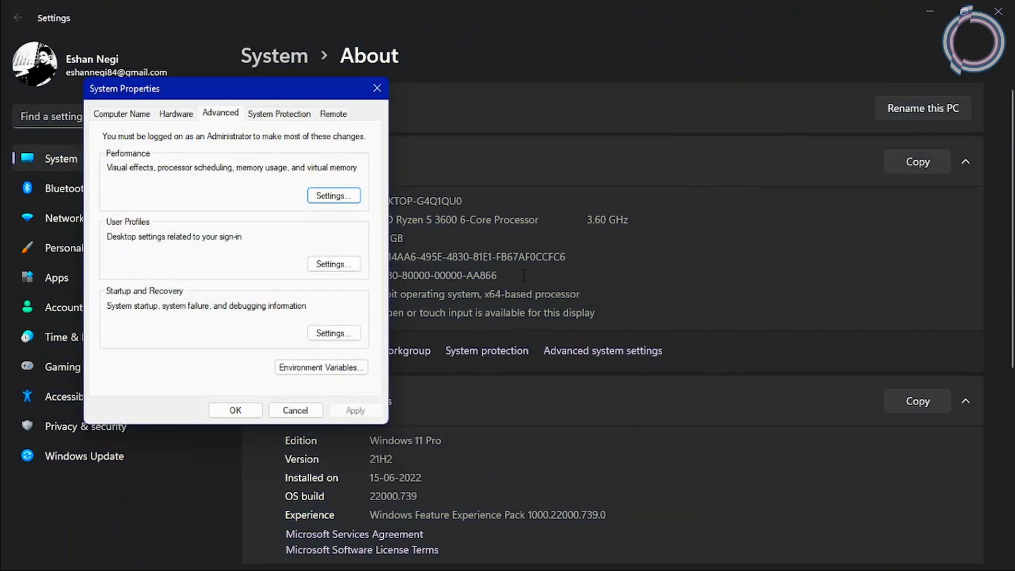
drag(207, 100, 294, 77)
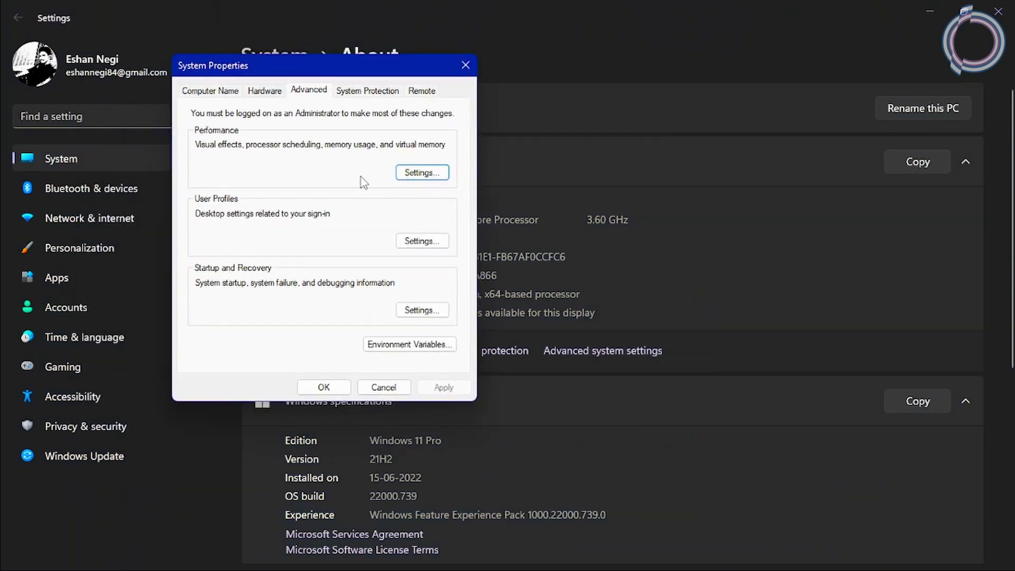
click(410, 175)
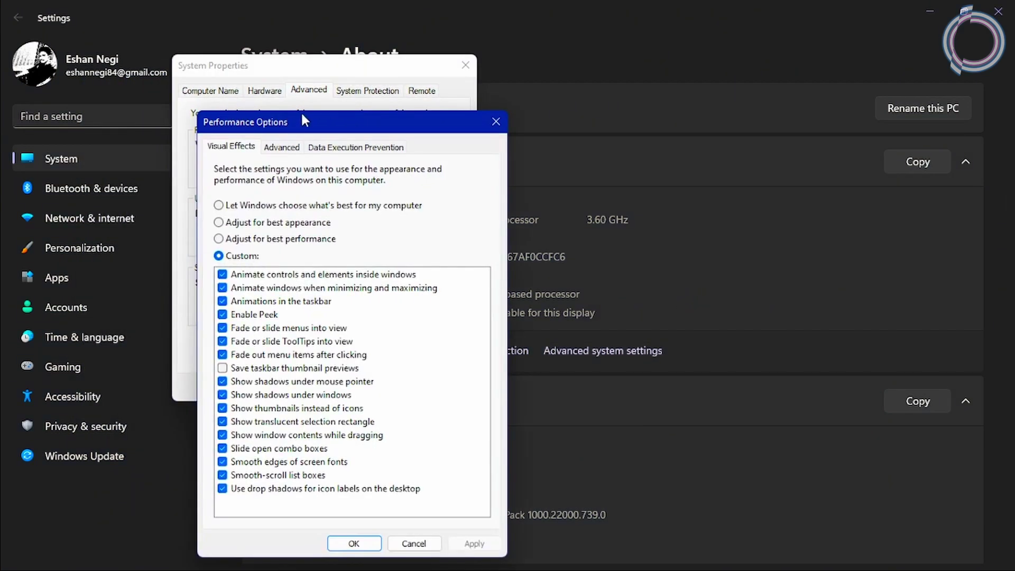
drag(304, 120, 346, 60)
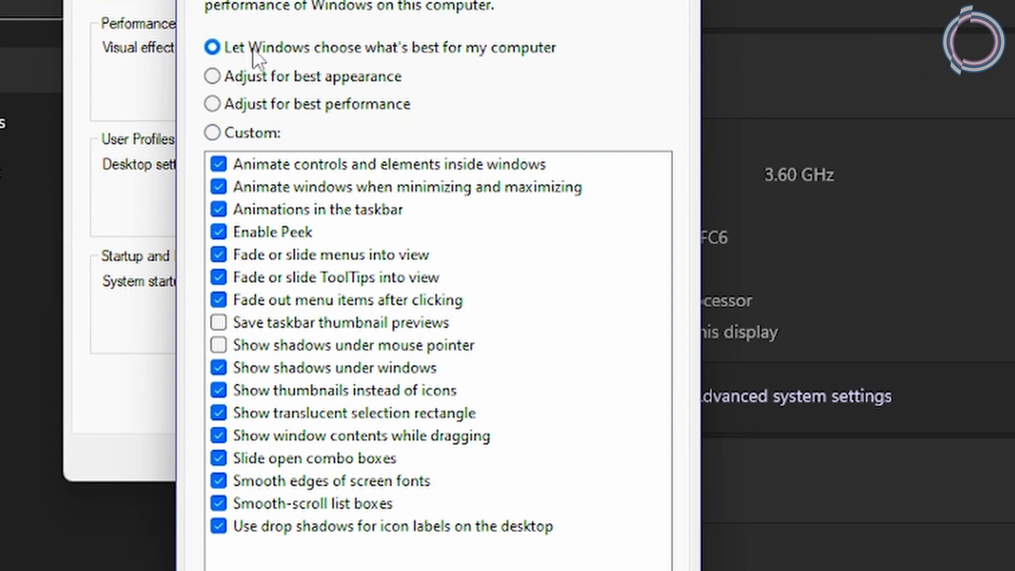
Apply 'Adjust for best performance' to visual effects, then reopen Performance Options.
click(213, 104)
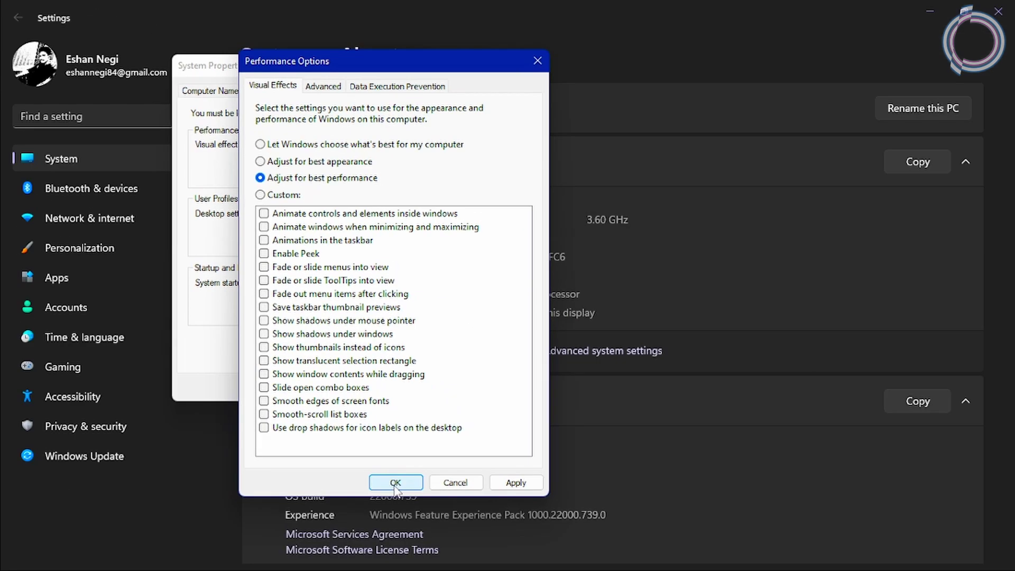
click(394, 482)
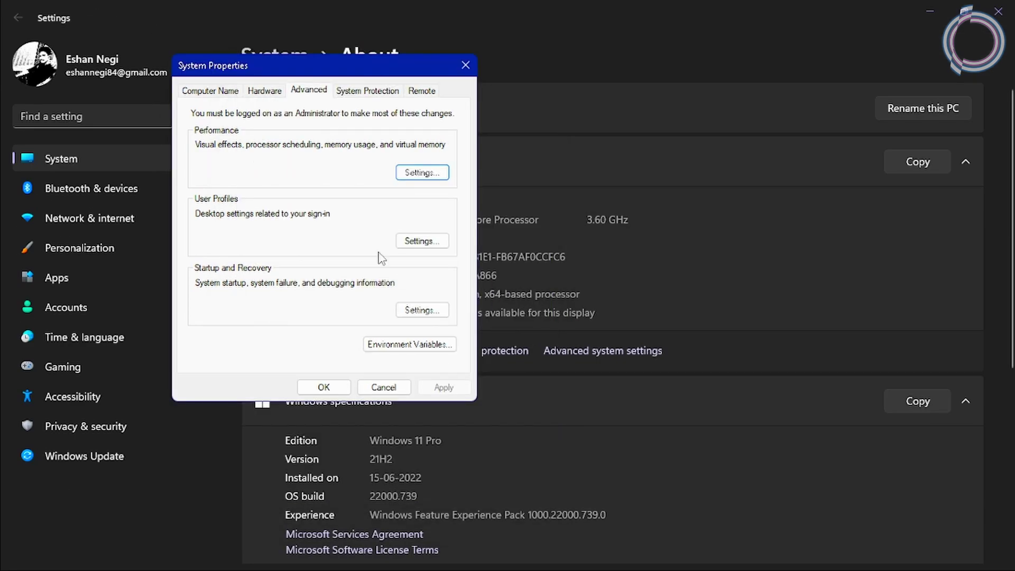
click(420, 174)
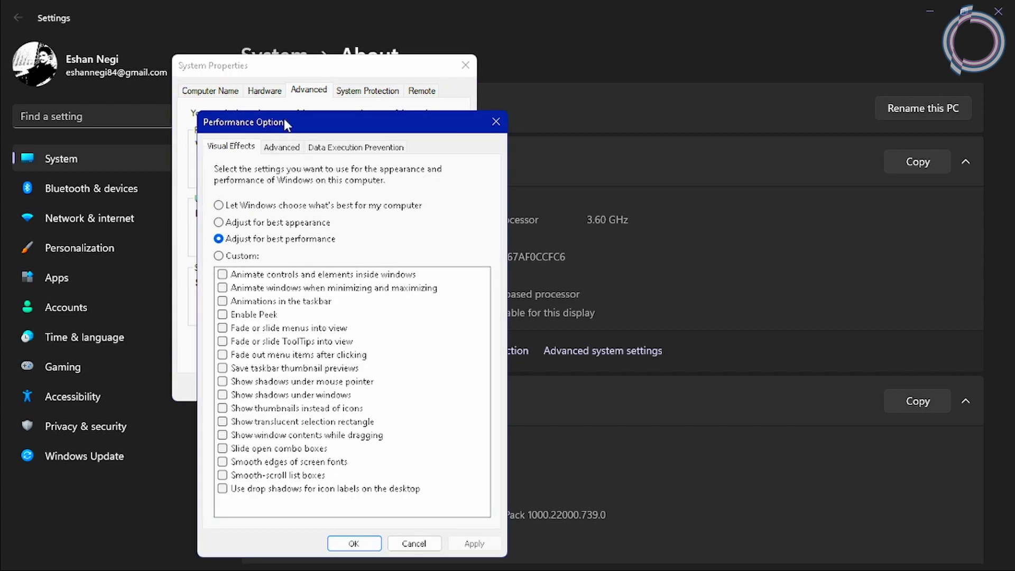
drag(284, 118, 341, 70)
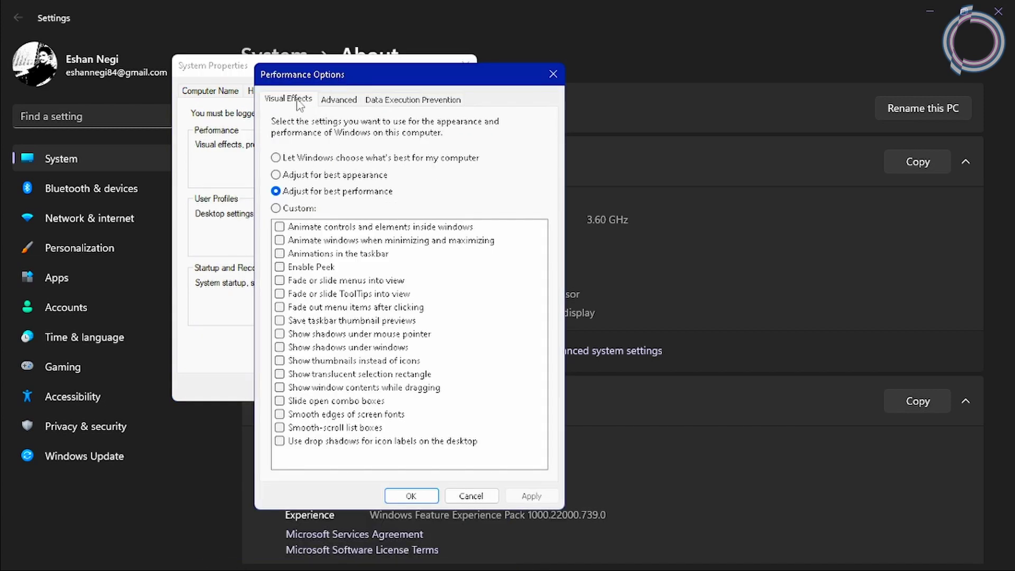
In Virtual Memory, turn off automatic paging file management and choose a custom size for D:.
click(336, 102)
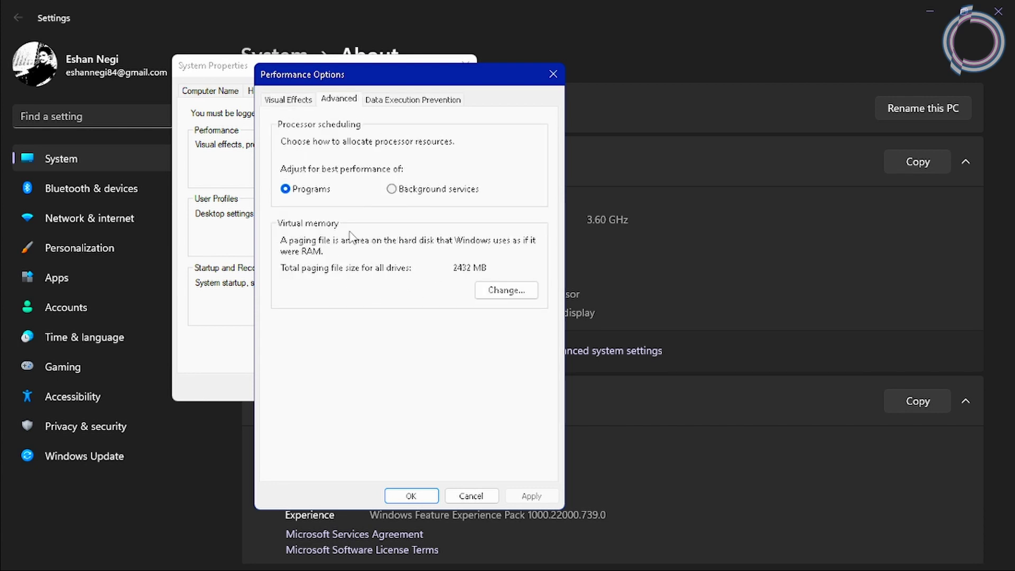
click(482, 291)
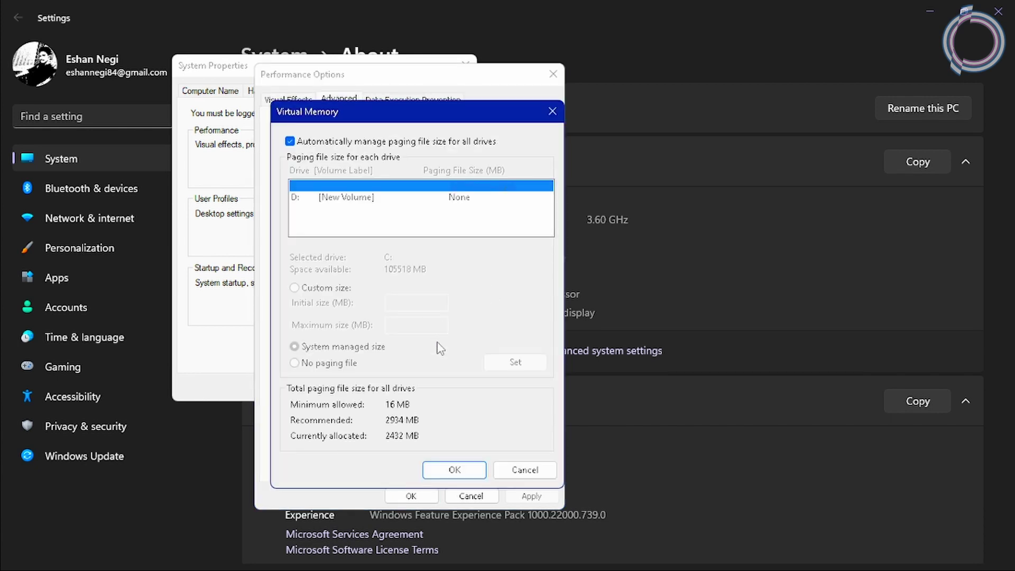
click(290, 142)
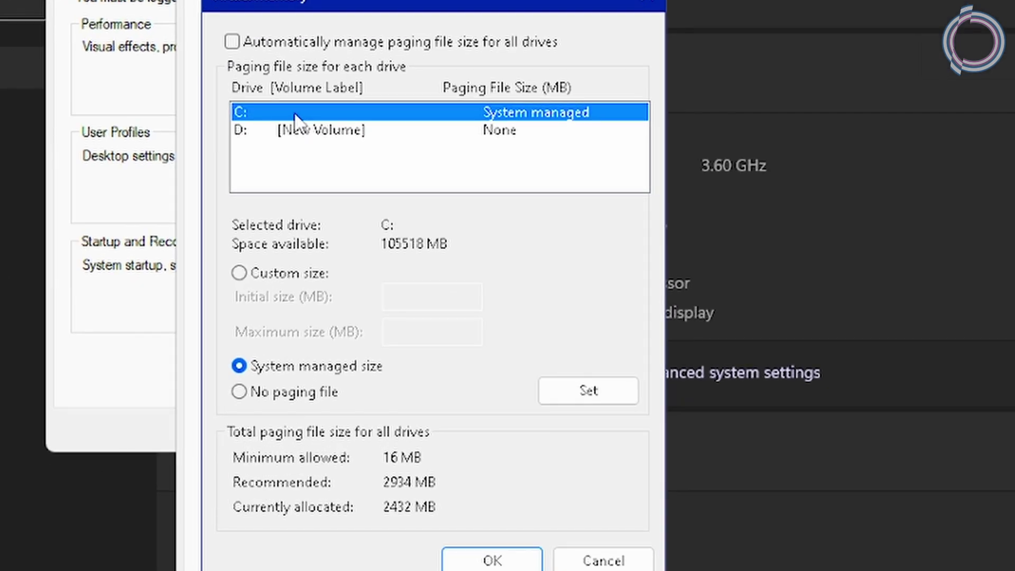
click(317, 129)
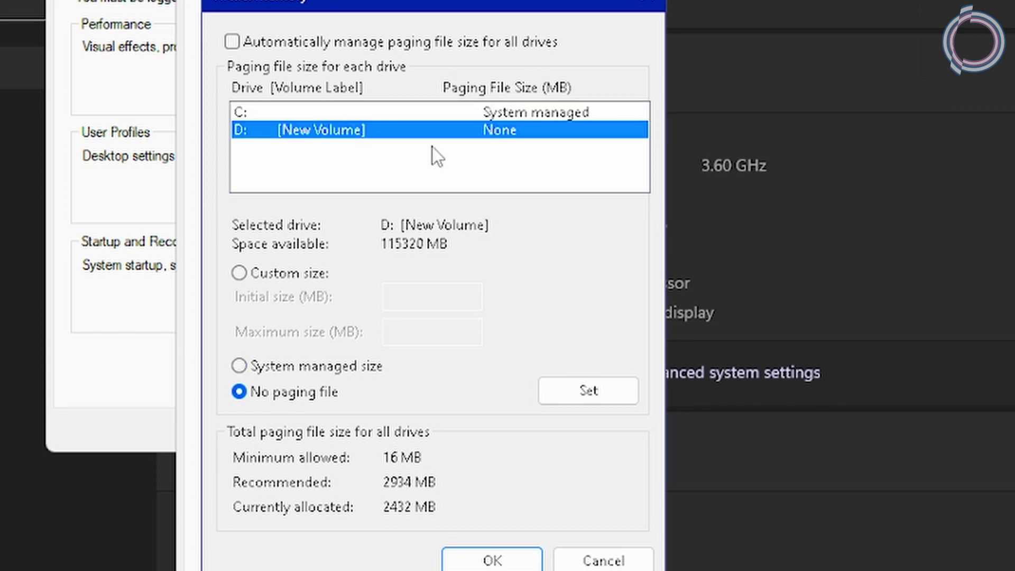
click(239, 272)
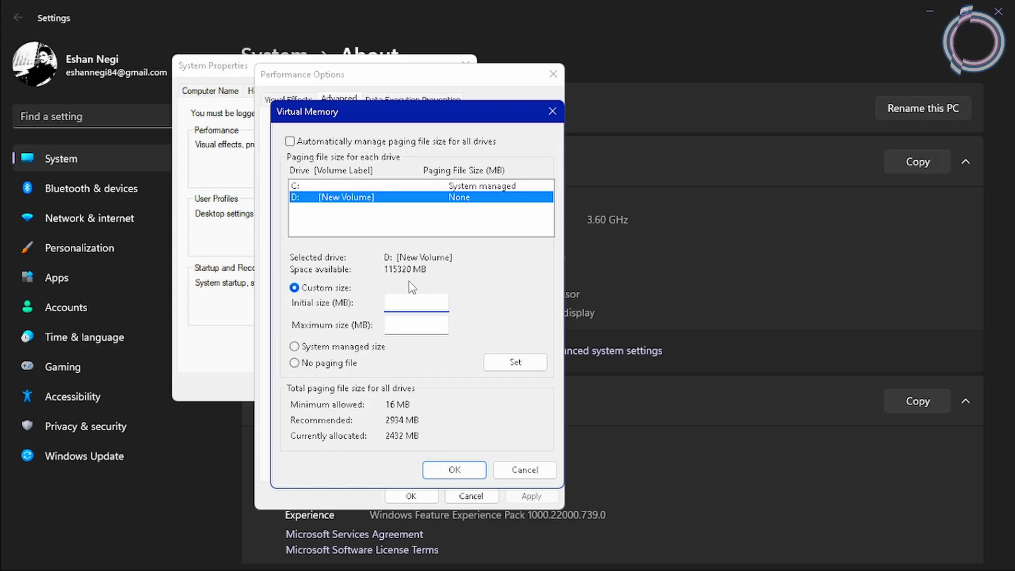
Work out 1024 × 4 in Calculator.
key(super)
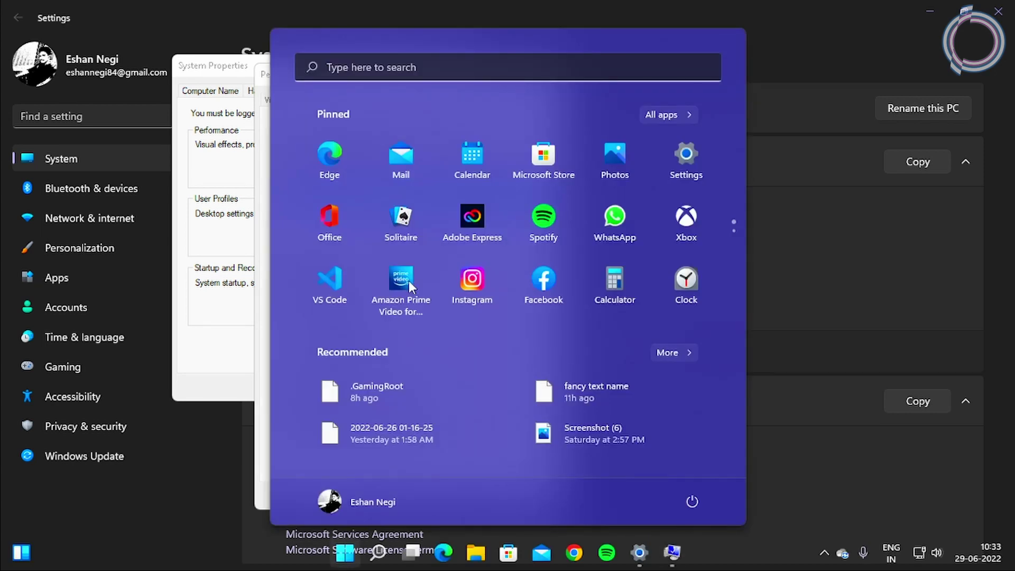
text(cal)
key(Return)
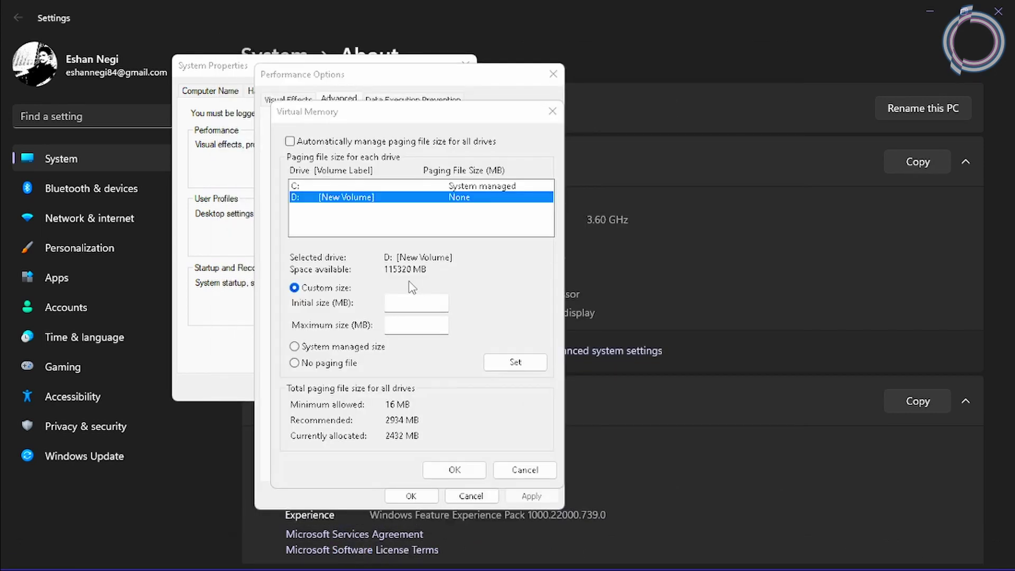
text(10)
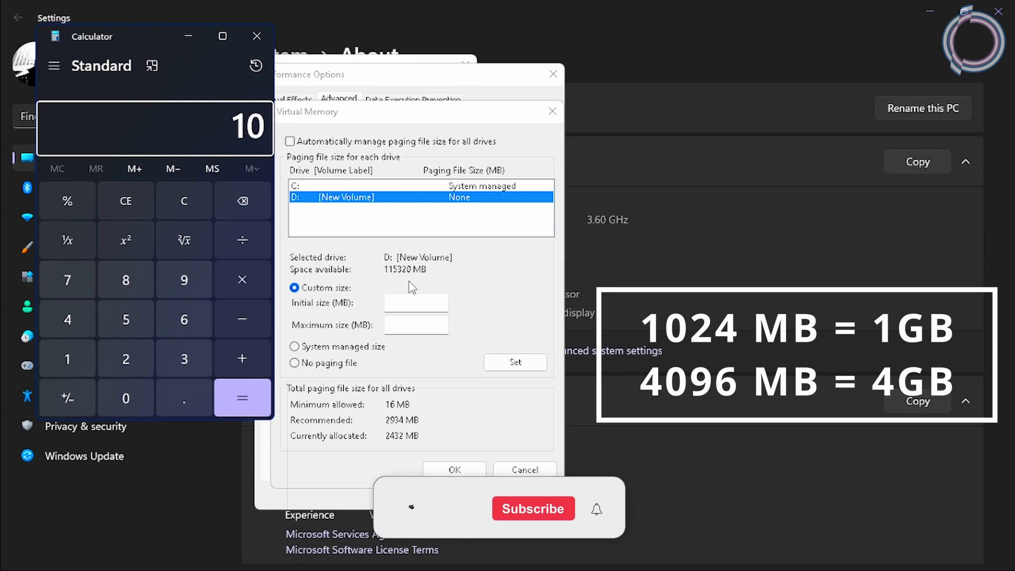
text(24 × 4)
key(Return)
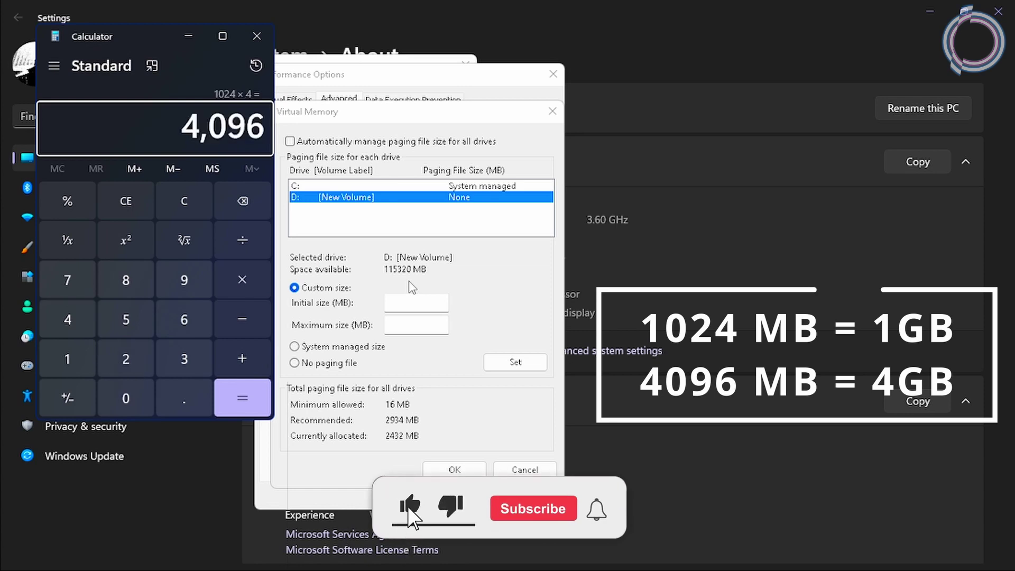
Set D:'s paging file to 4096 MB initial and maximum, confirm, and restart later.
click(405, 309)
text(40)
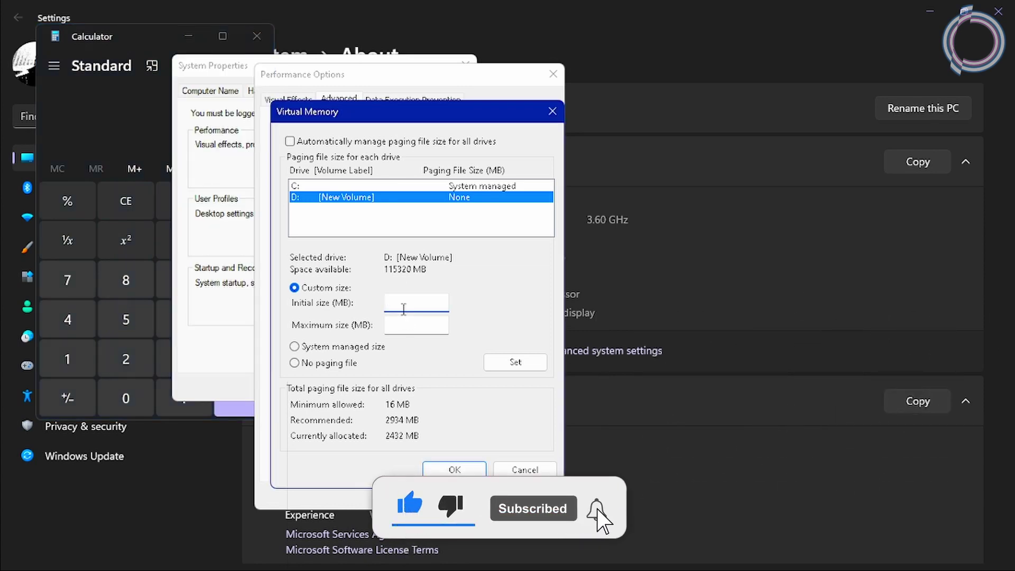
text(96)
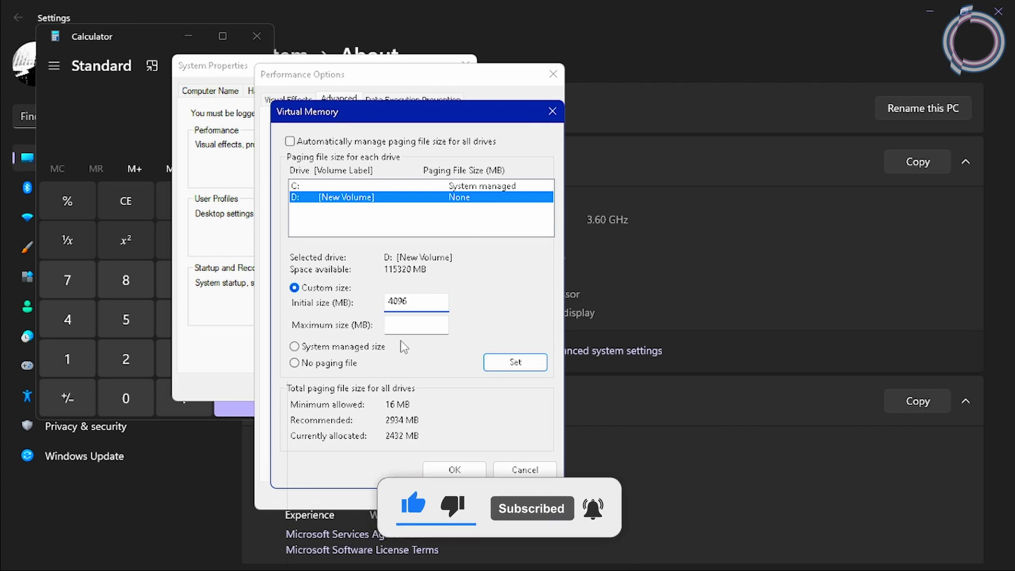
click(404, 326)
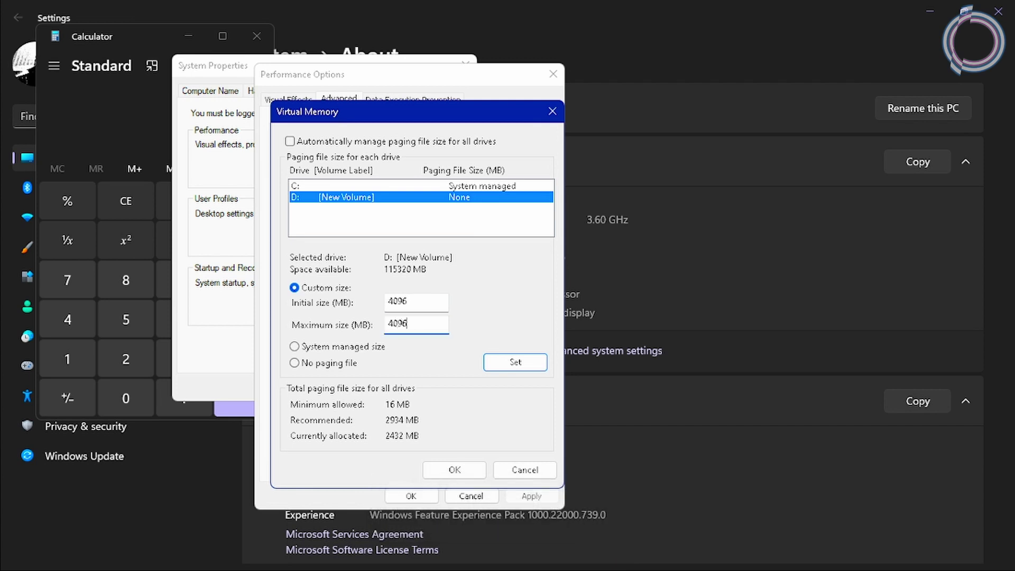
click(454, 470)
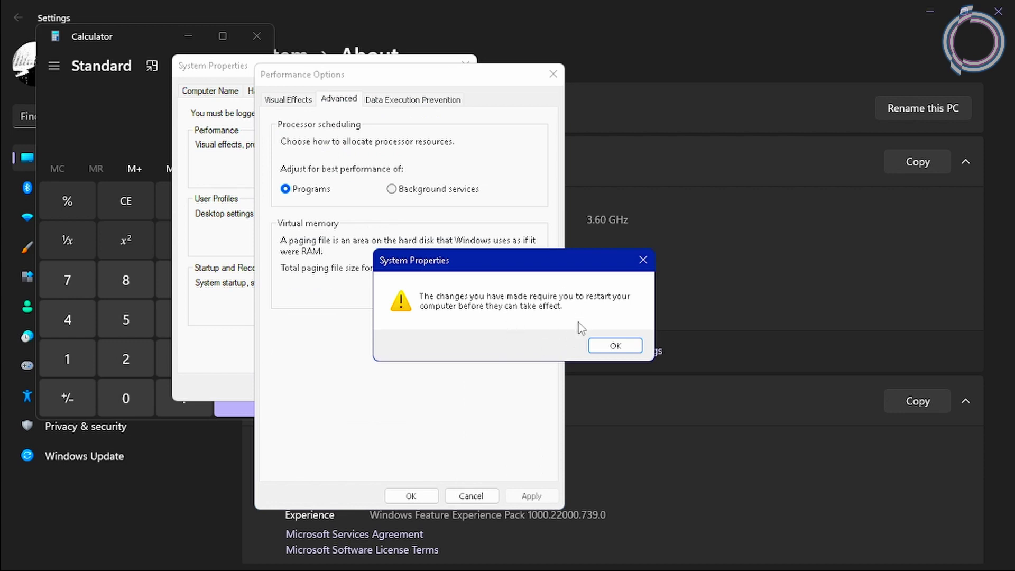
click(614, 346)
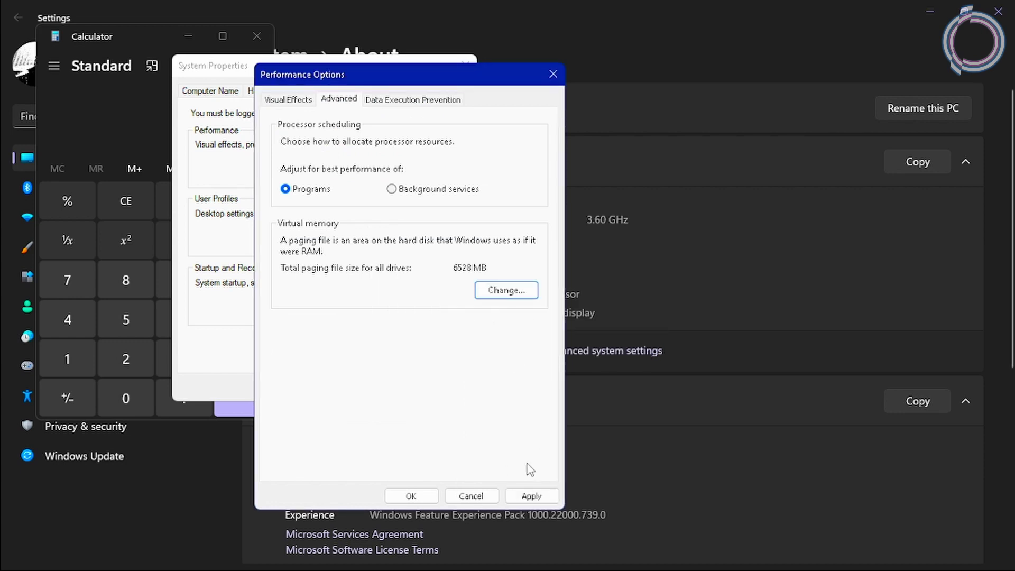
click(423, 496)
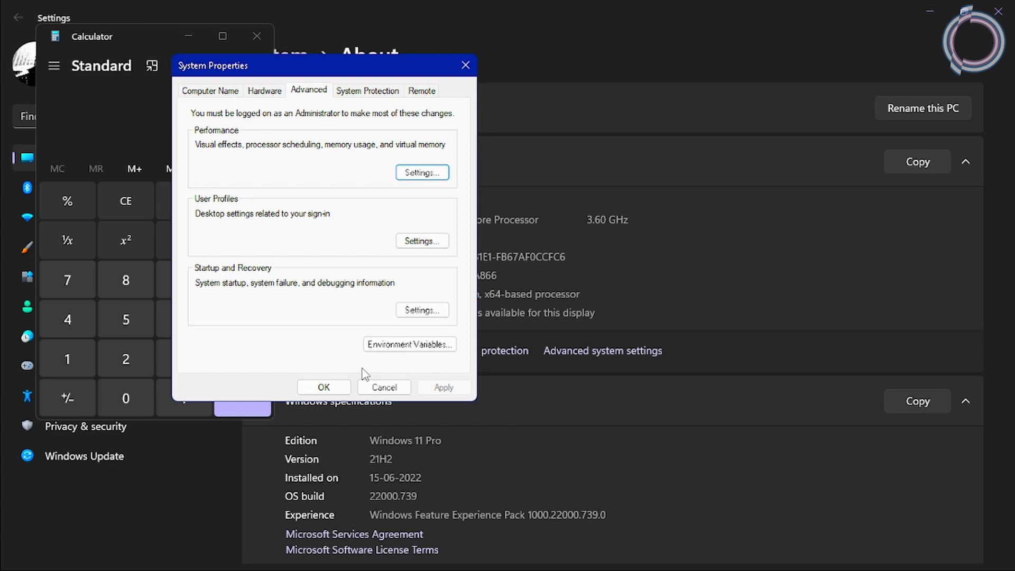
click(324, 387)
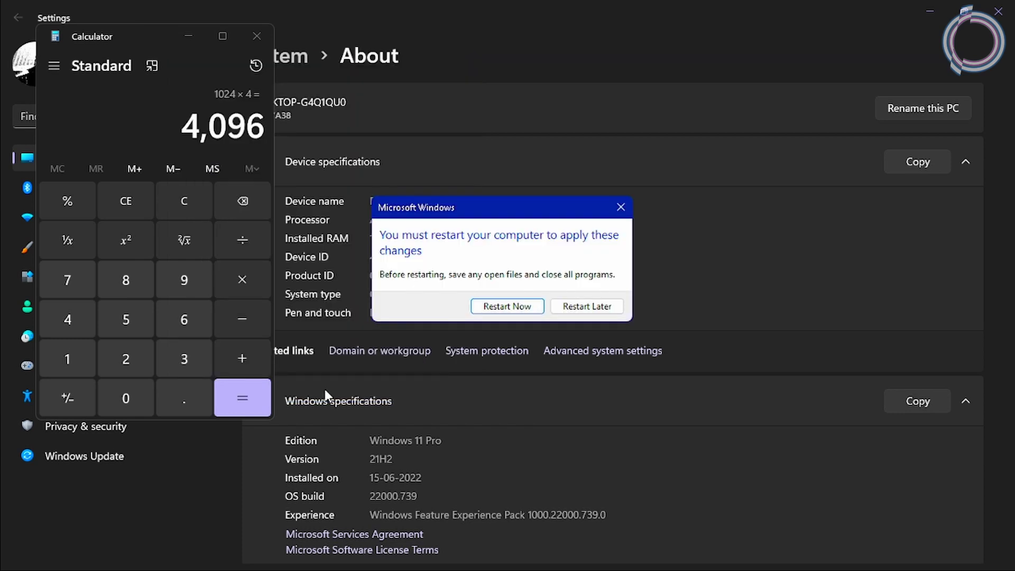
click(582, 312)
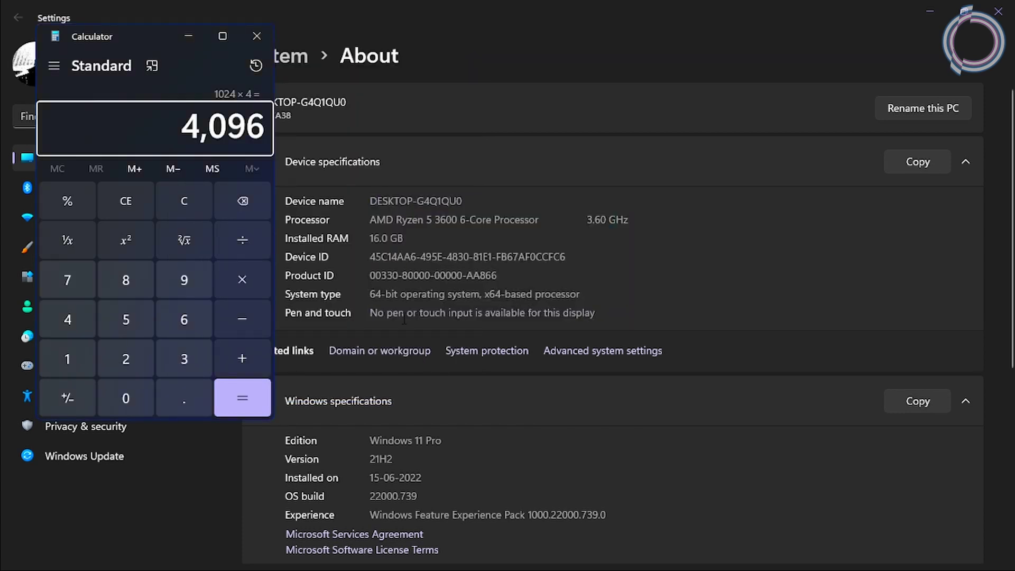
click(258, 37)
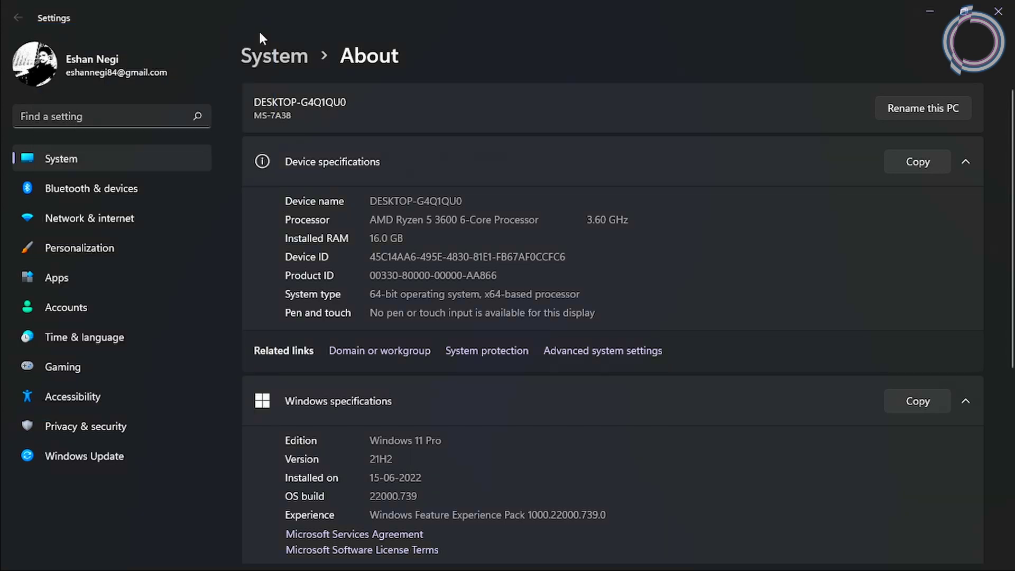
Select the Ultimate Performance power plan in Power Options, then close the window.
click(998, 12)
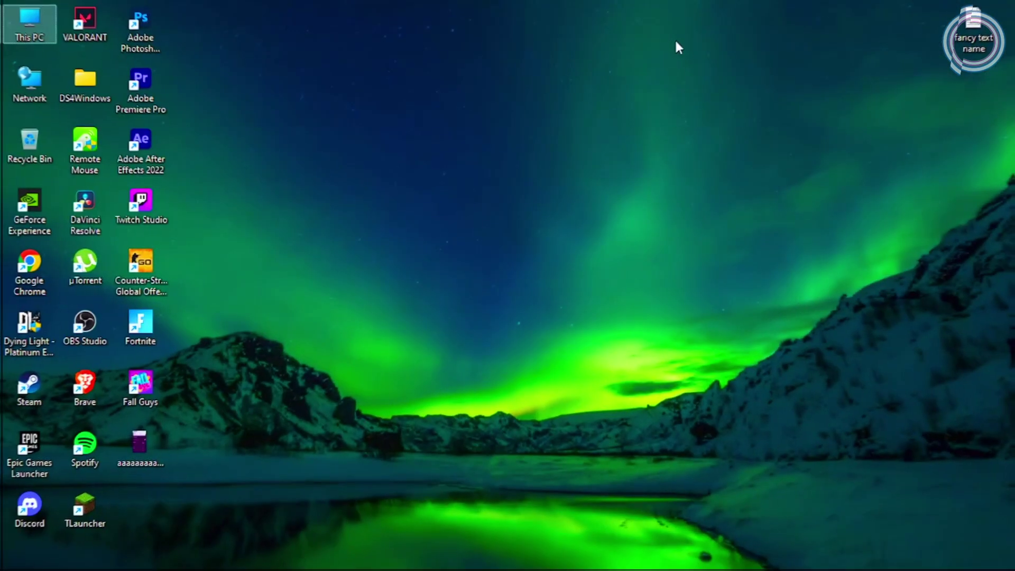
key(super)
text(po)
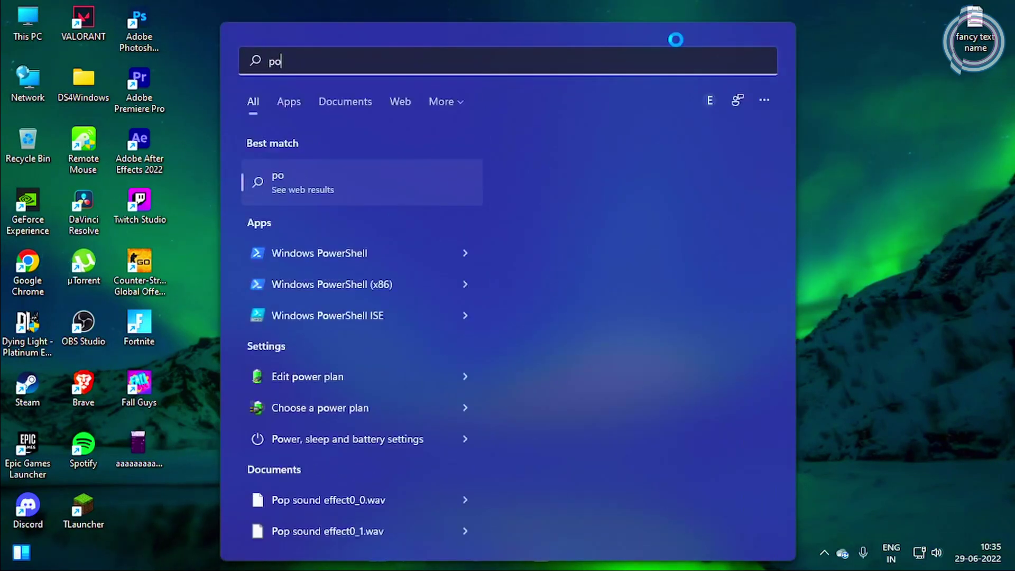
text(wer)
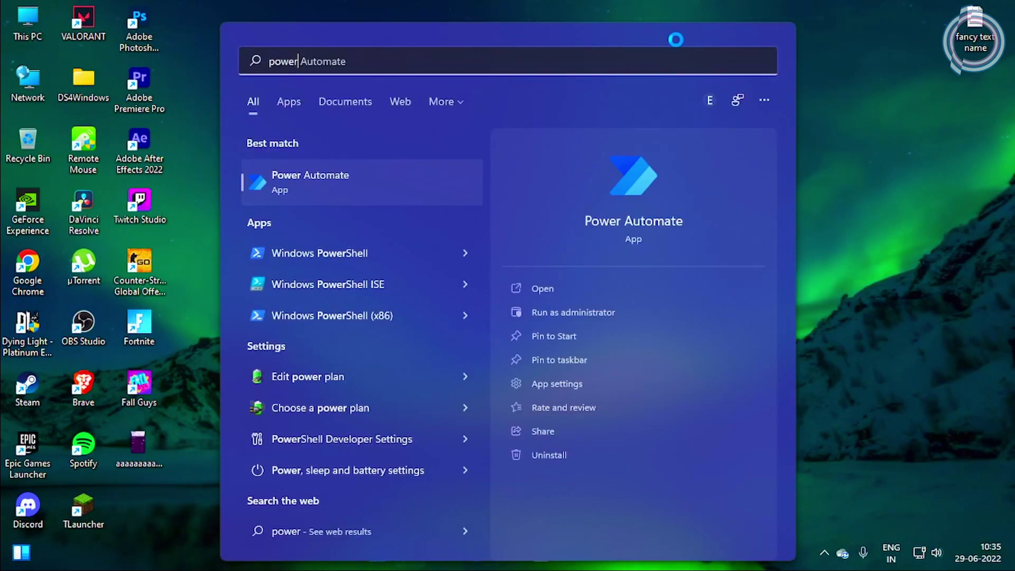
key(Down)
key(Down)
key(Down)
key(Down)
key(Down)
key(Down)
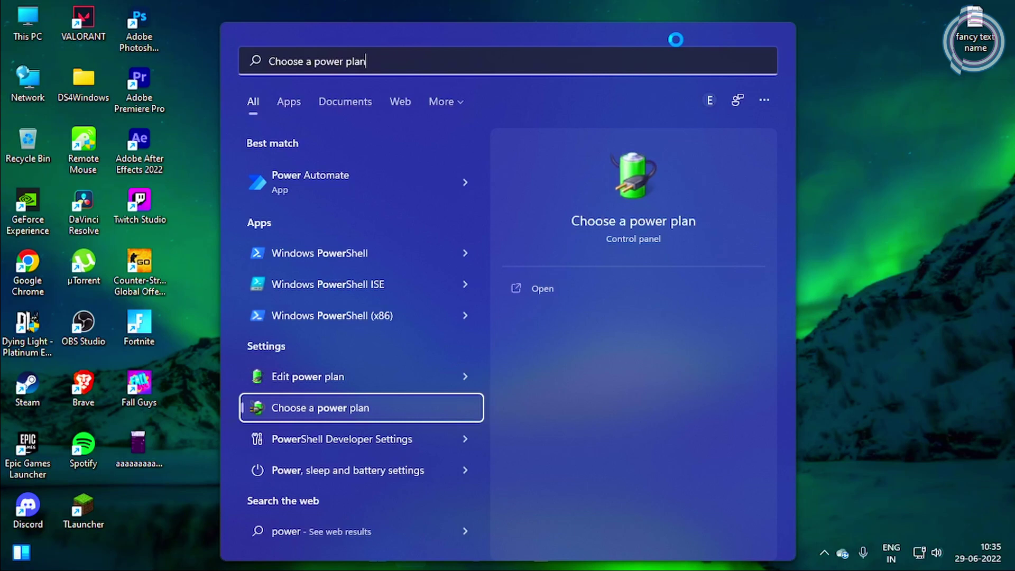
key(Return)
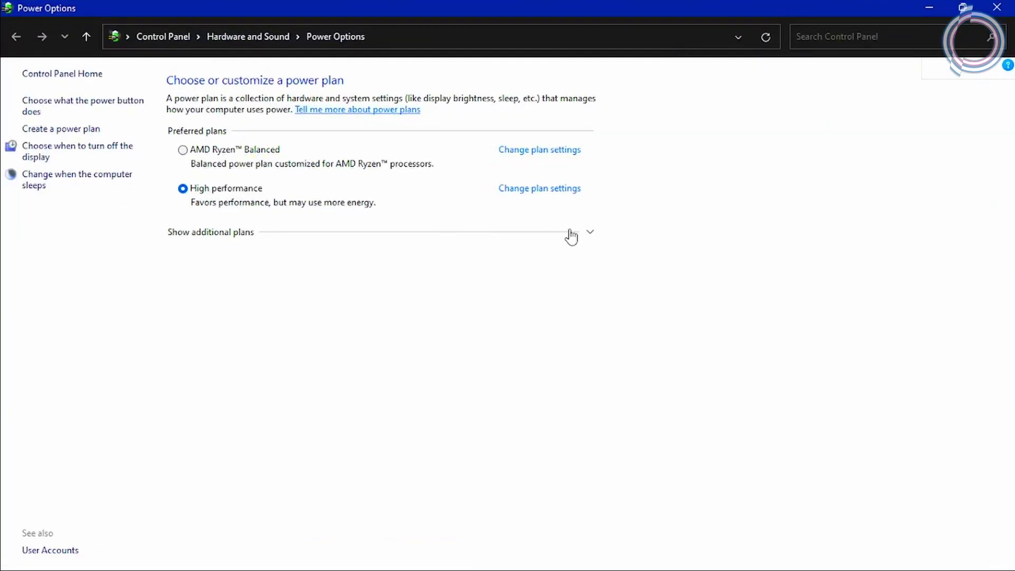
click(572, 234)
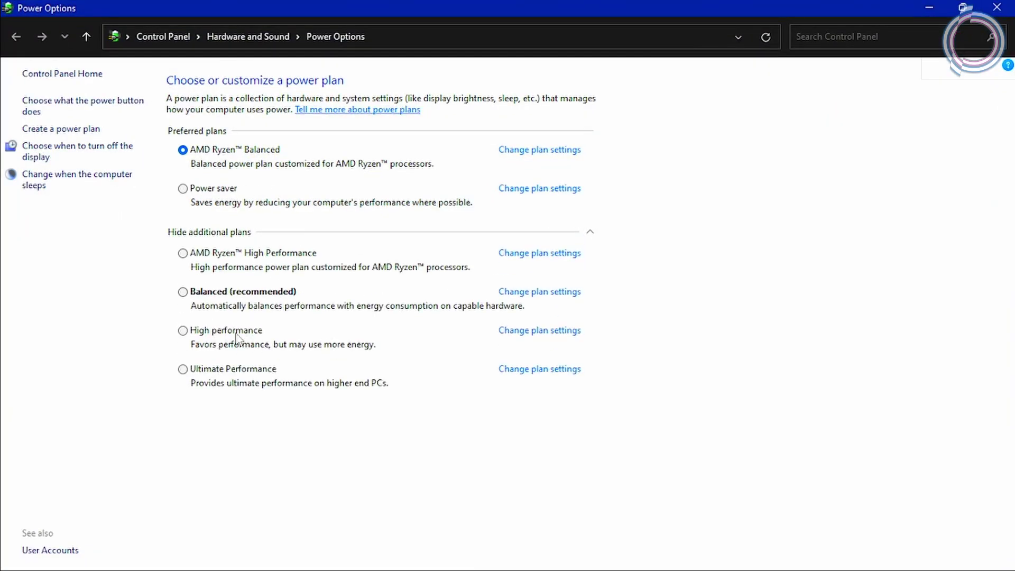
click(236, 333)
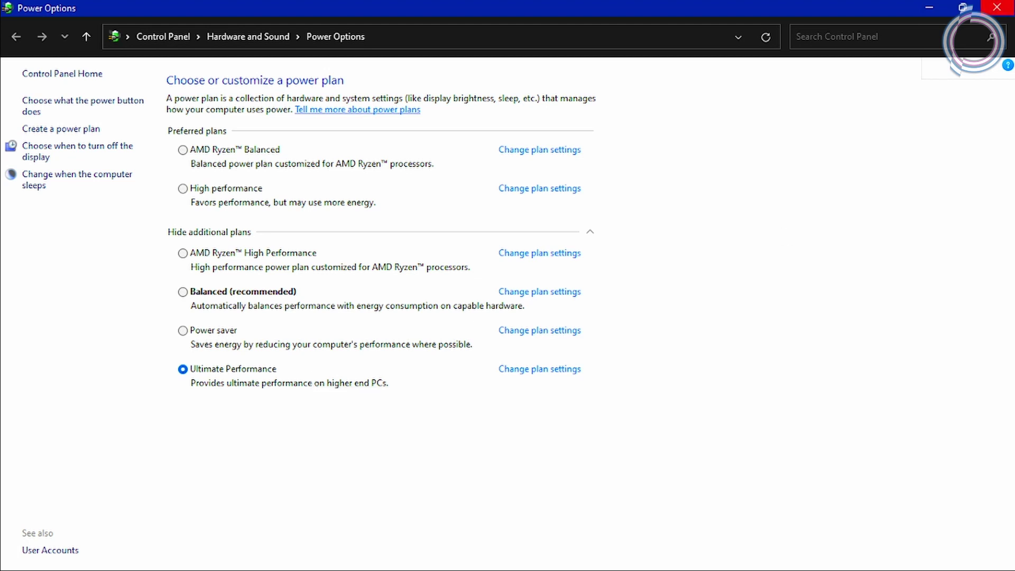
key(alt+F4)
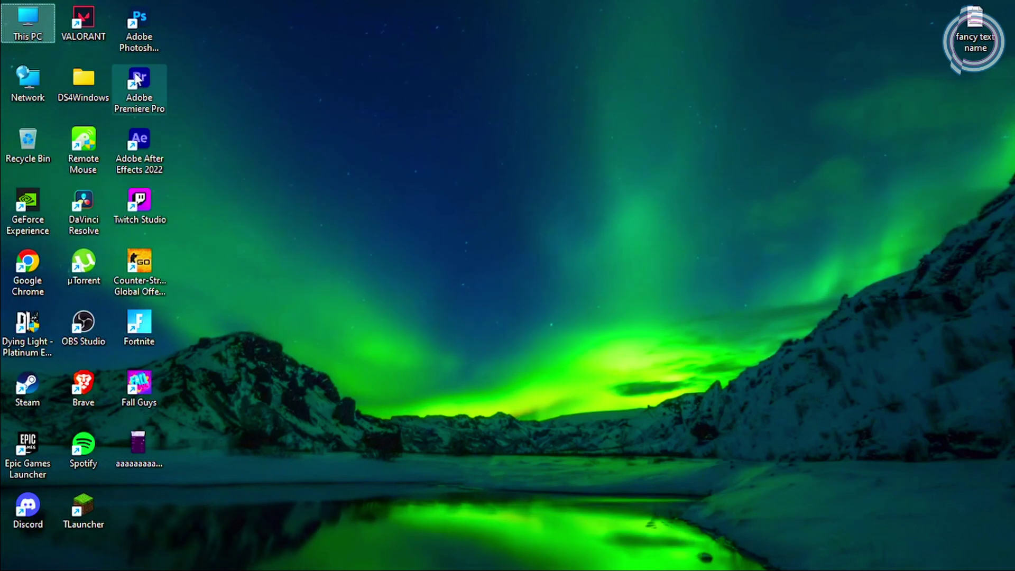
Open Graphics settings from Display settings and cancel browsing for a desktop app to add.
right_click(236, 65)
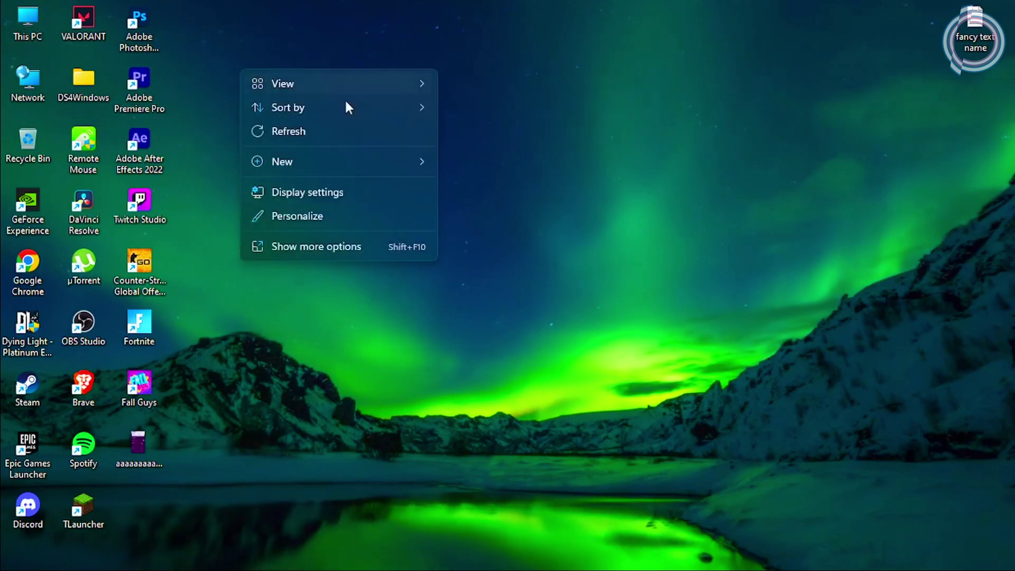
click(285, 246)
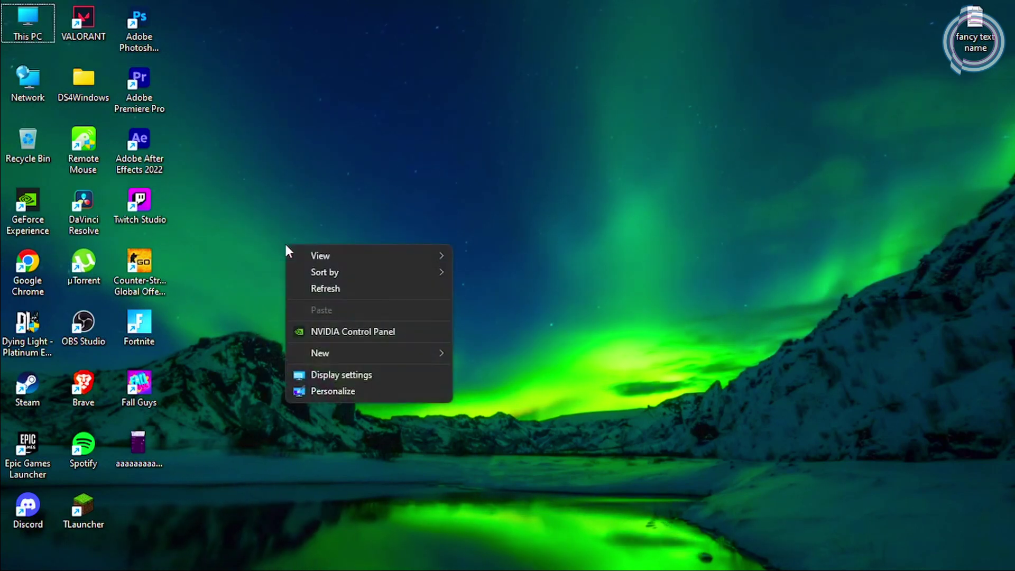
click(324, 375)
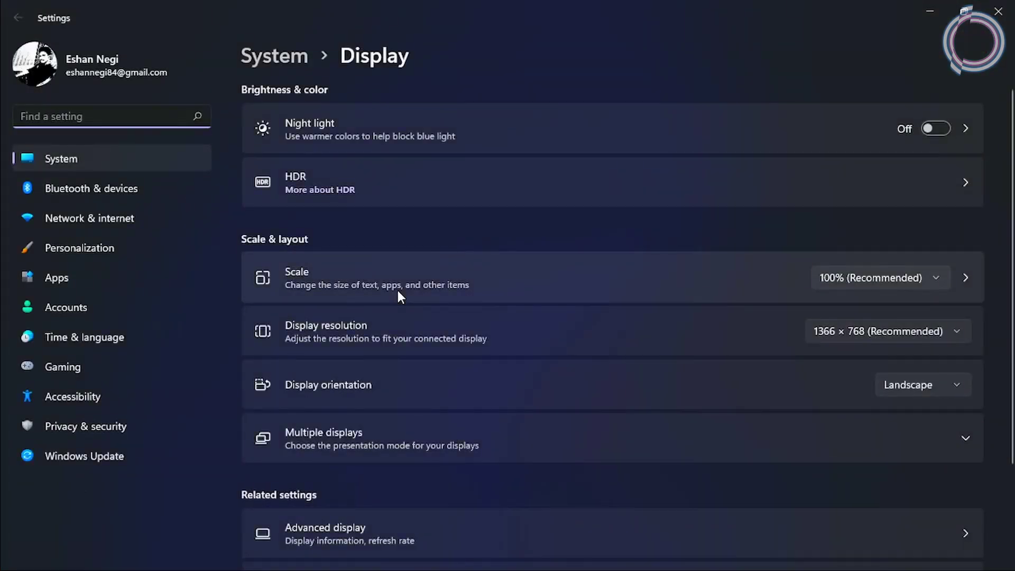
scroll(397, 287, down, 3)
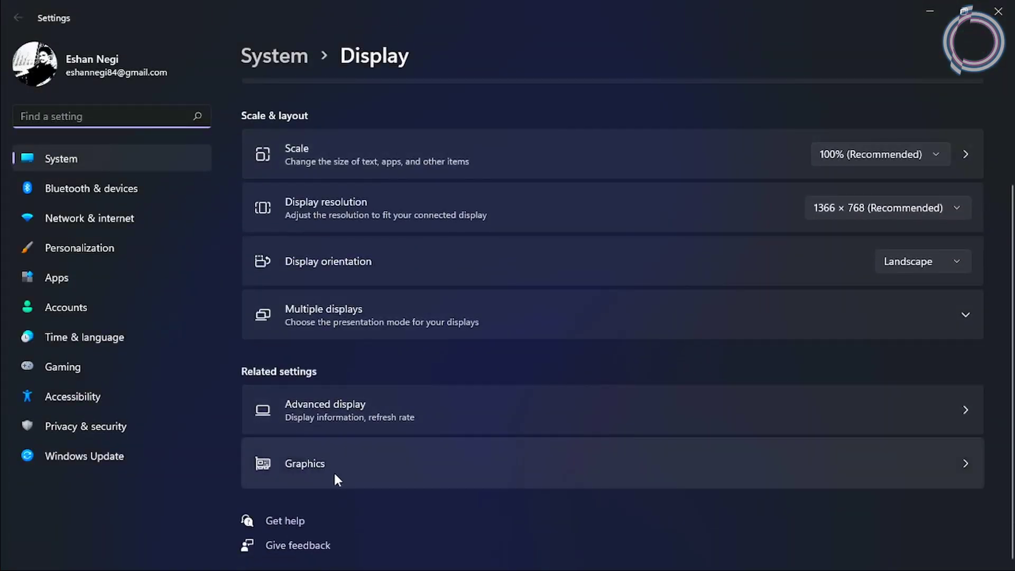
click(347, 470)
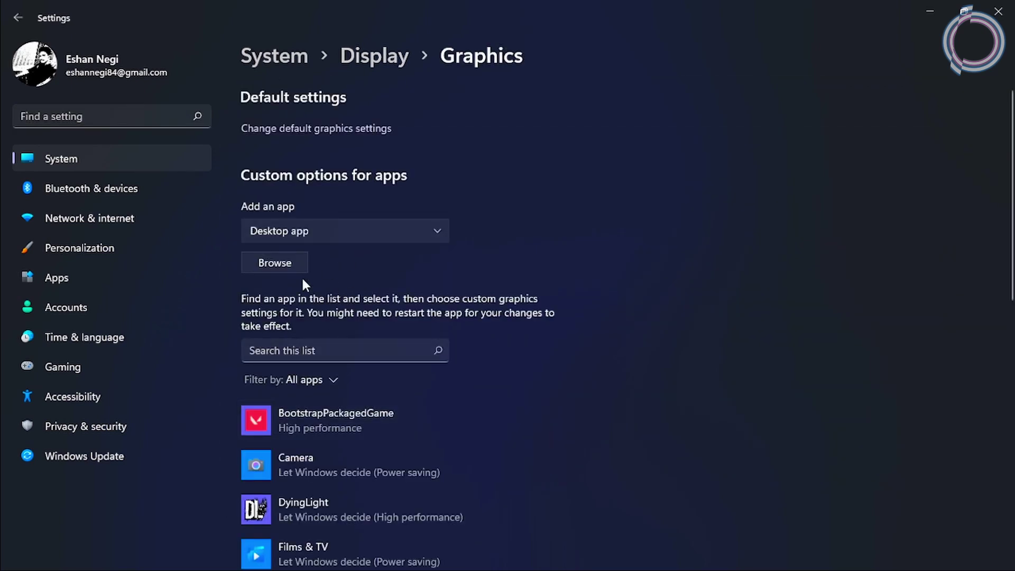
click(281, 234)
click(312, 230)
click(274, 263)
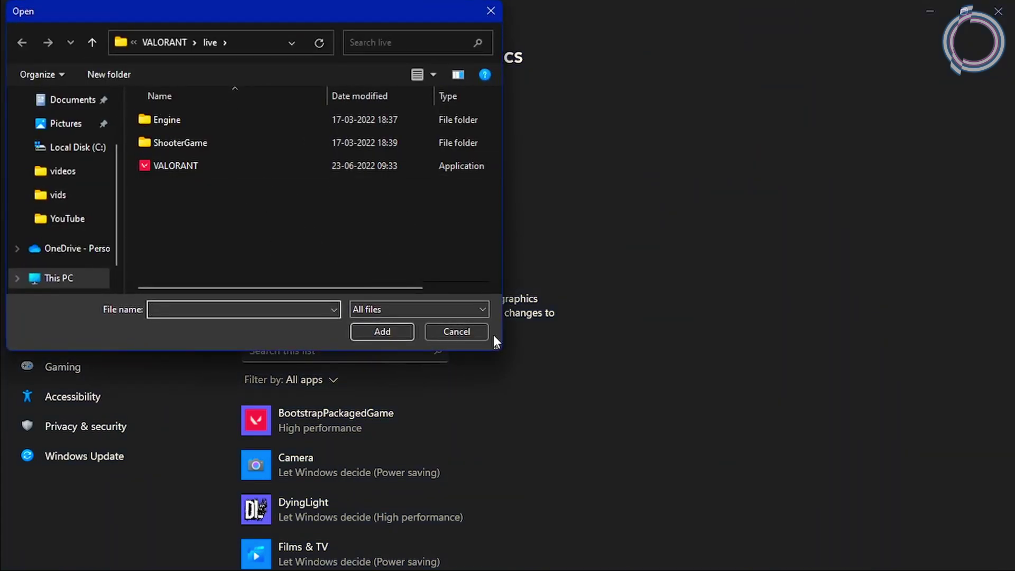
click(462, 330)
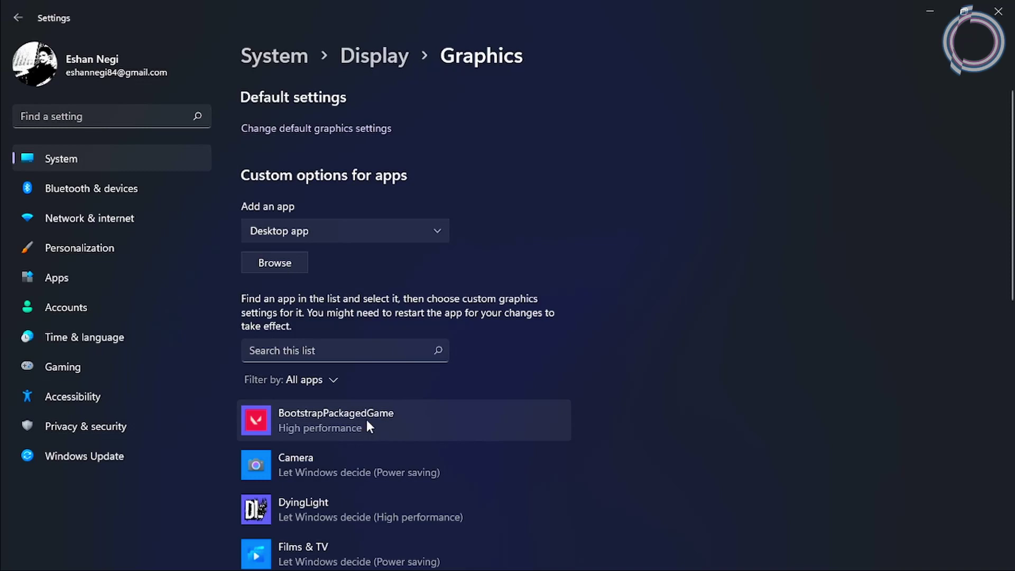
Keep VALORANT on High performance, set DyingLight to High performance, and close Settings.
click(405, 419)
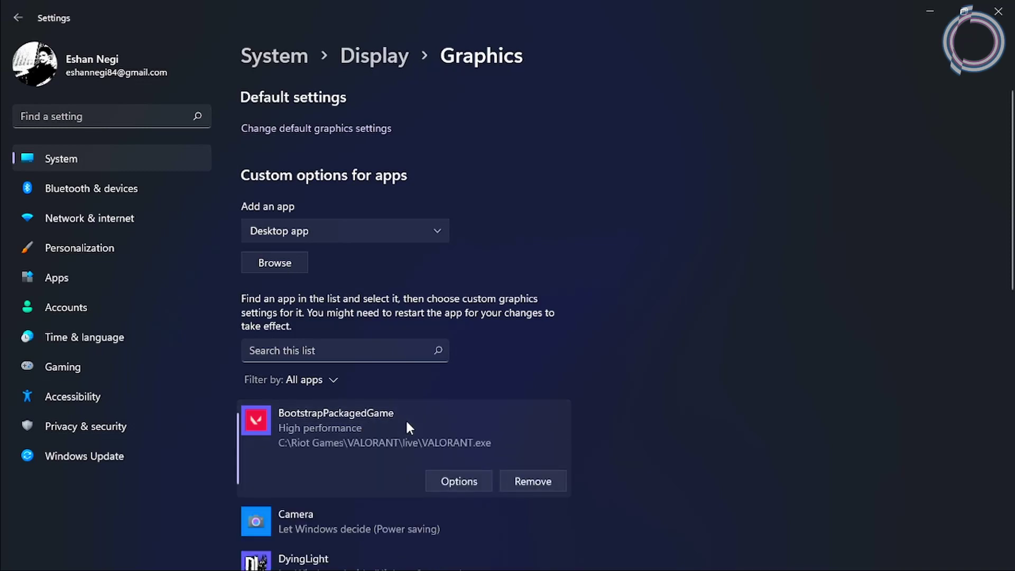
click(448, 410)
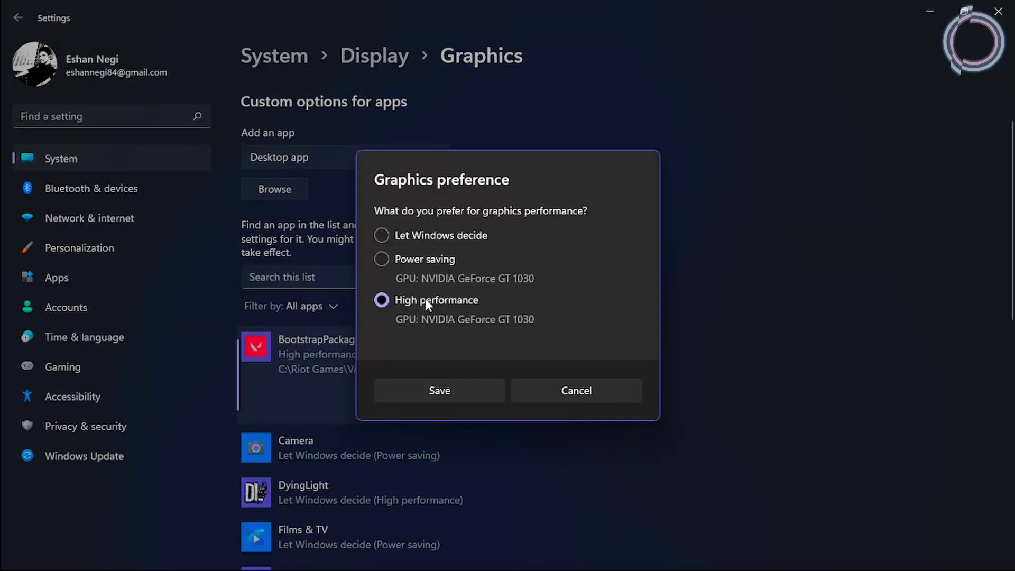
click(543, 390)
scroll(499, 394, down, 2)
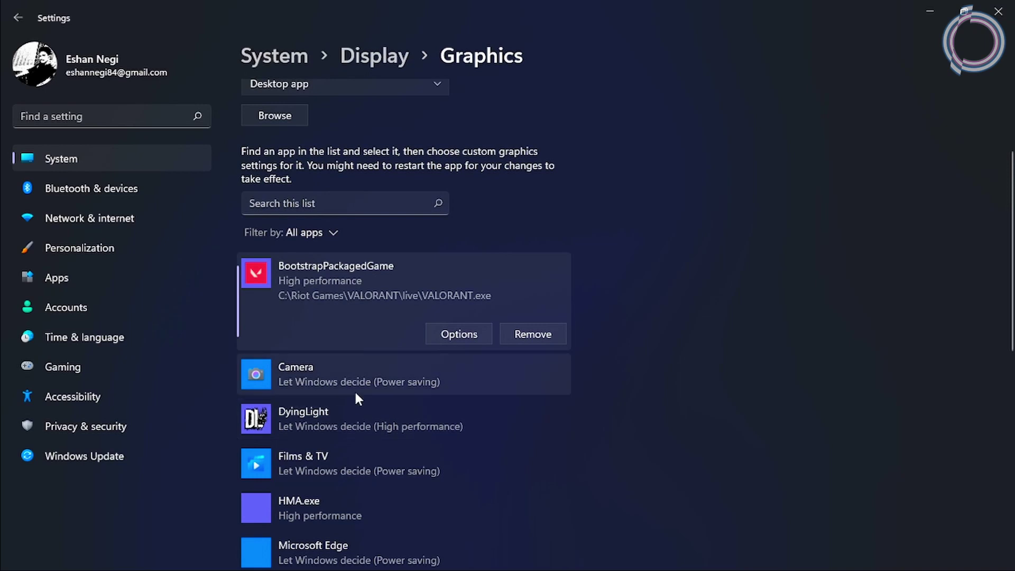
click(370, 425)
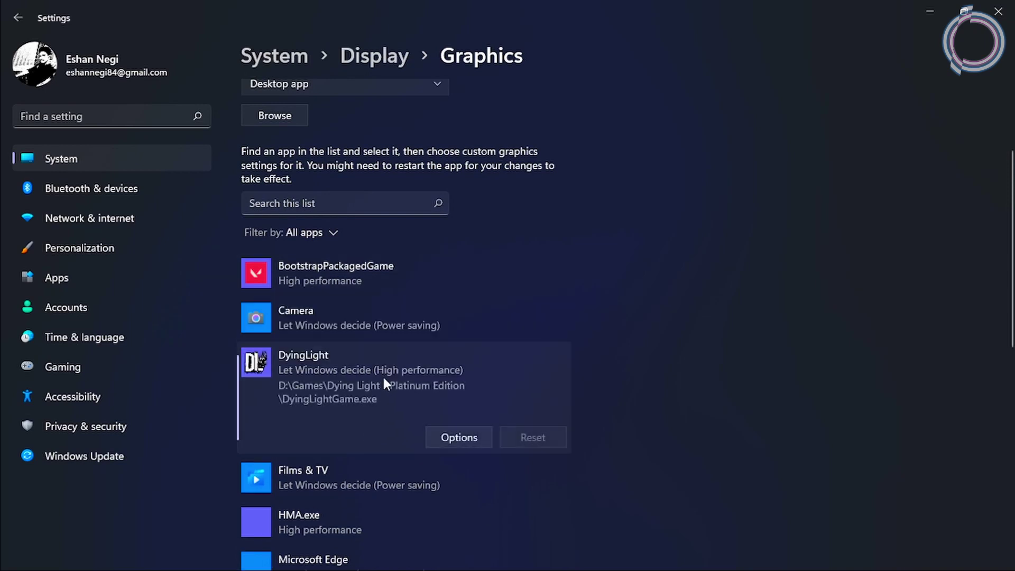
click(455, 444)
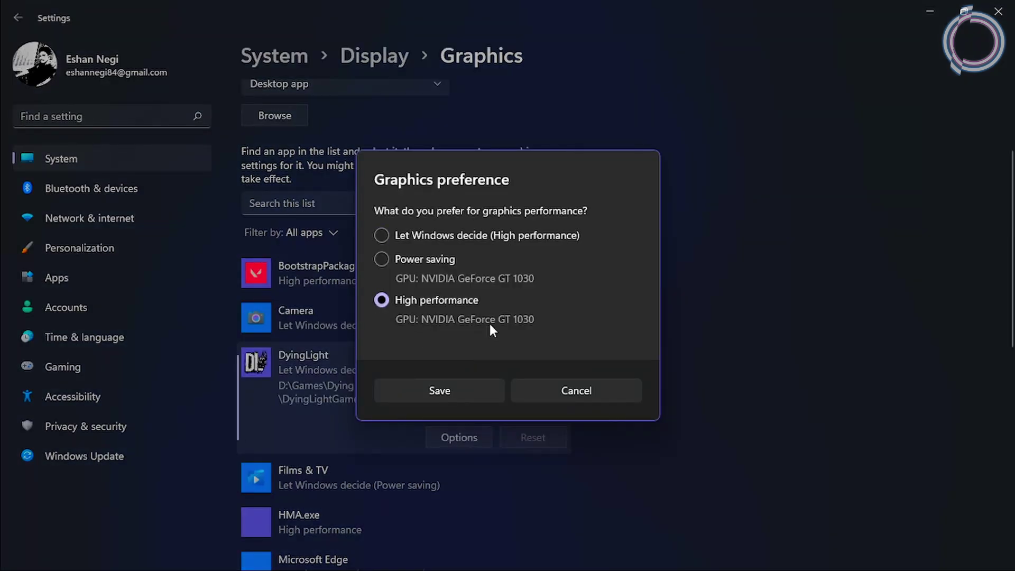
click(445, 391)
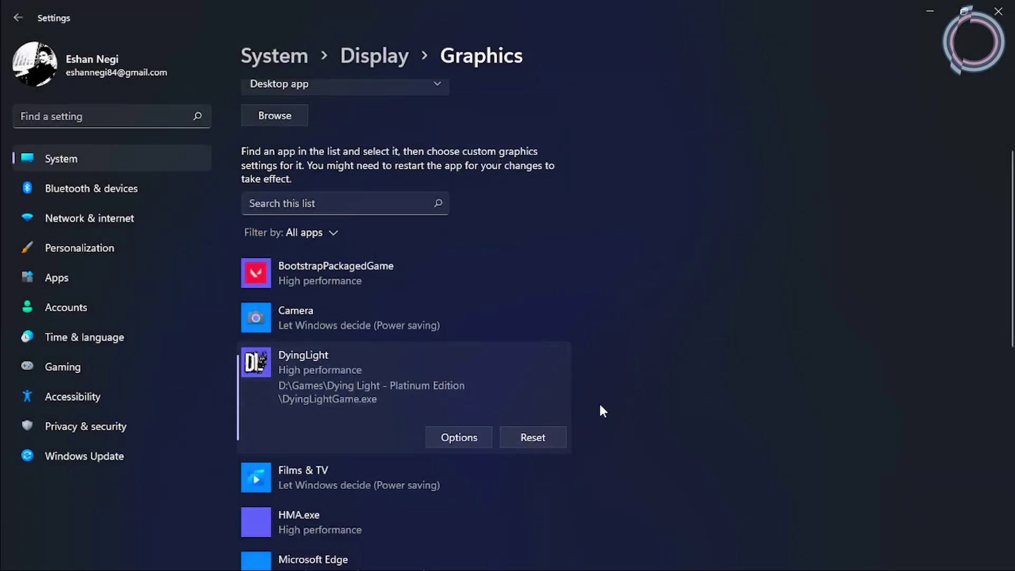
click(997, 11)
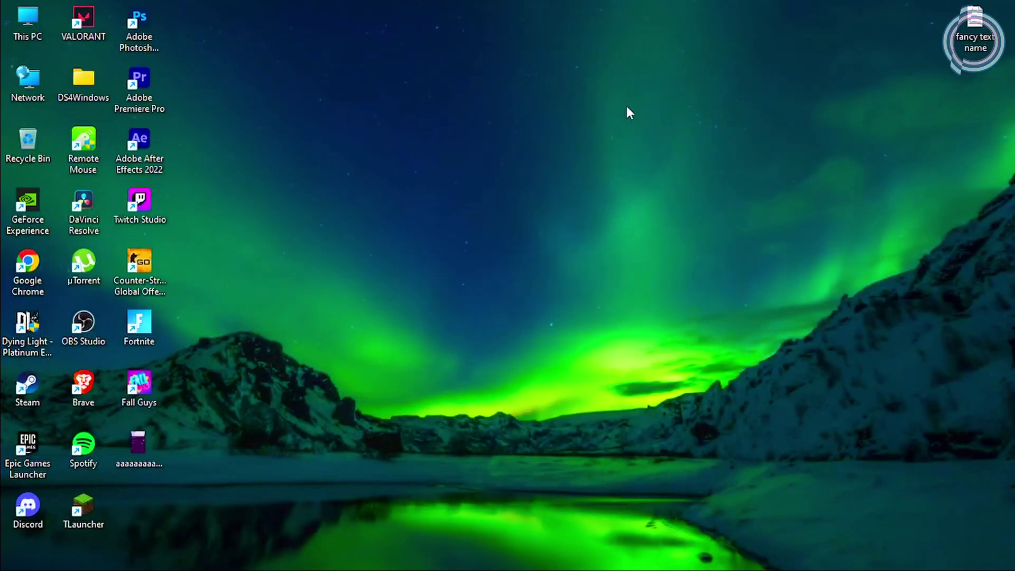
Search automatically for a newer NVIDIA GeForce GT 1030 driver in Device Manager, then close it.
right_click(431, 87)
key(super+x)
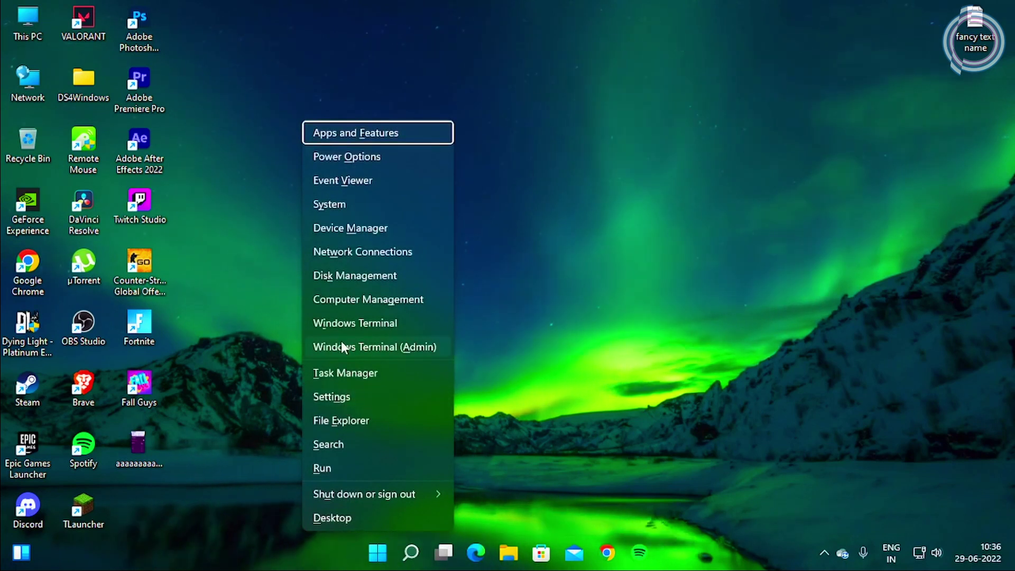
click(341, 233)
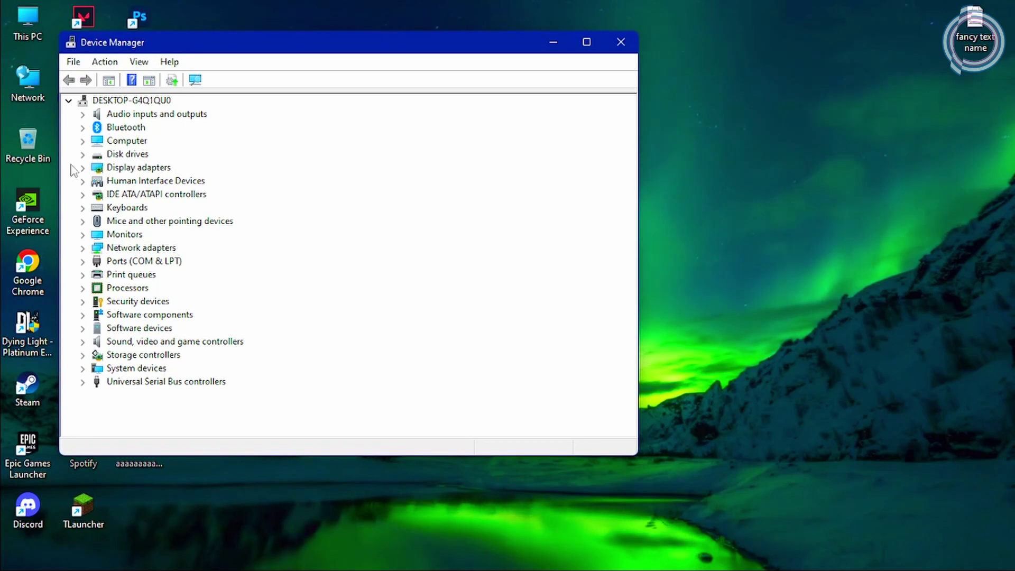
click(83, 167)
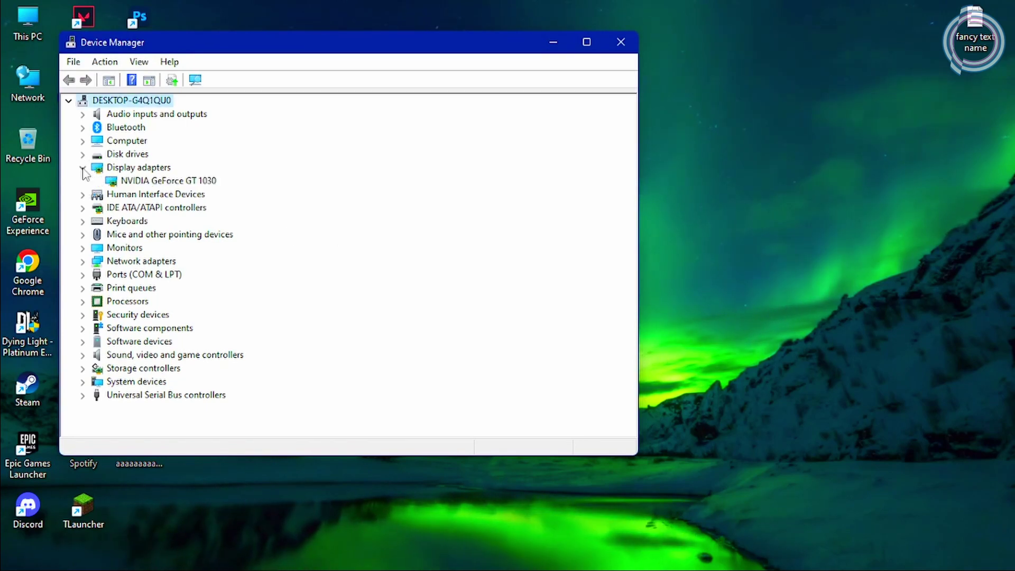
right_click(193, 181)
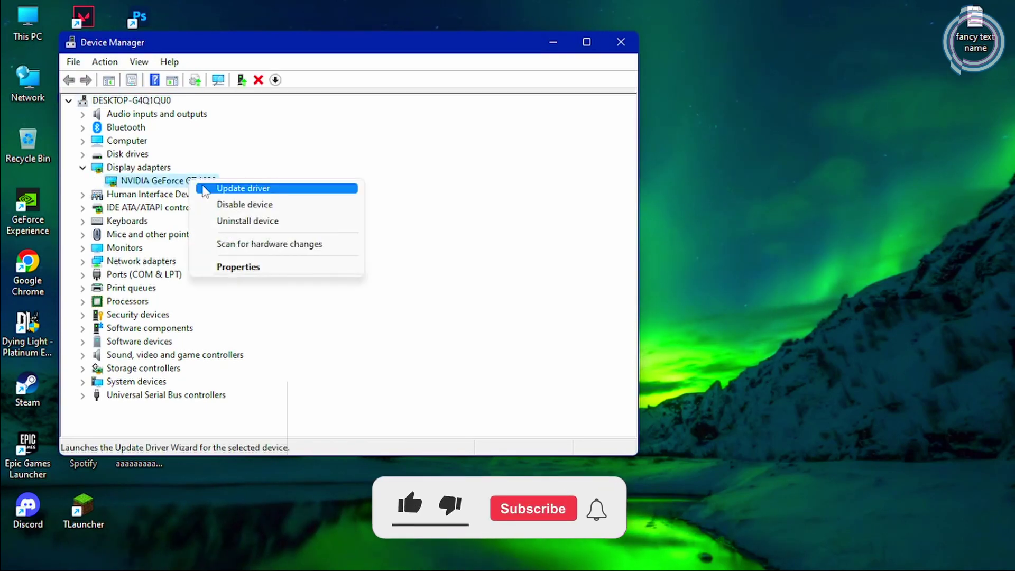
click(243, 188)
click(315, 204)
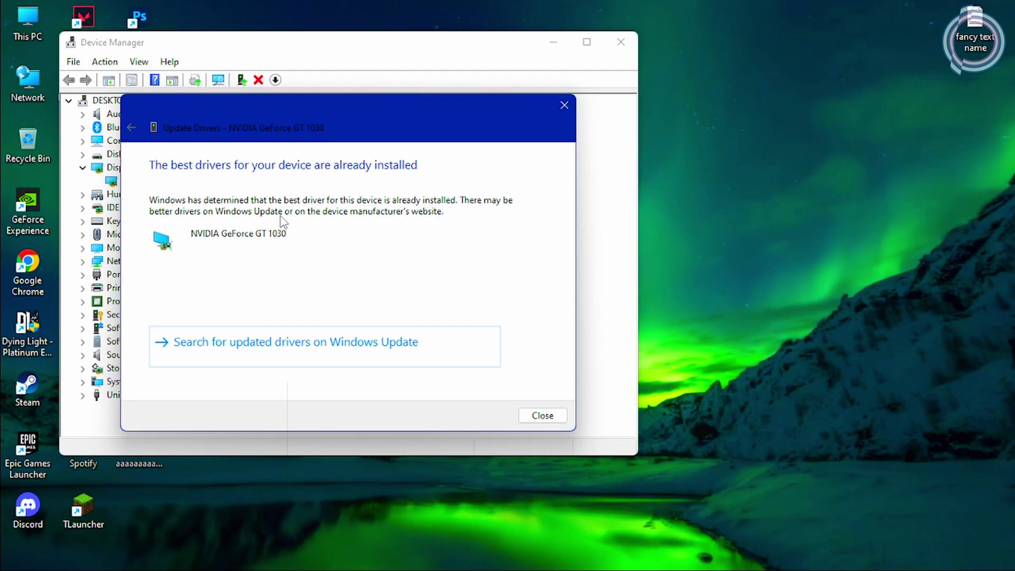
click(561, 107)
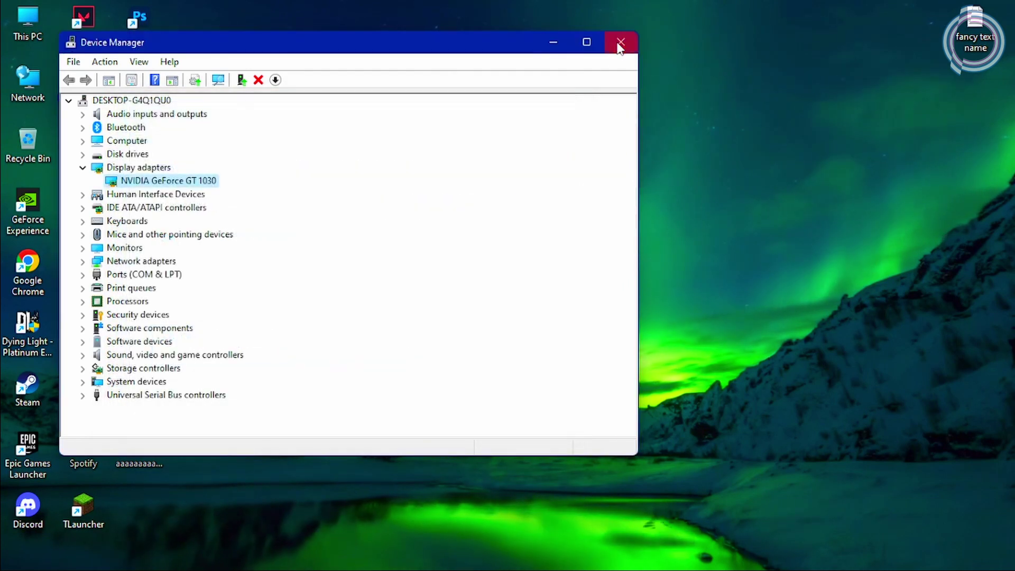
click(621, 42)
right_click(464, 79)
click(496, 139)
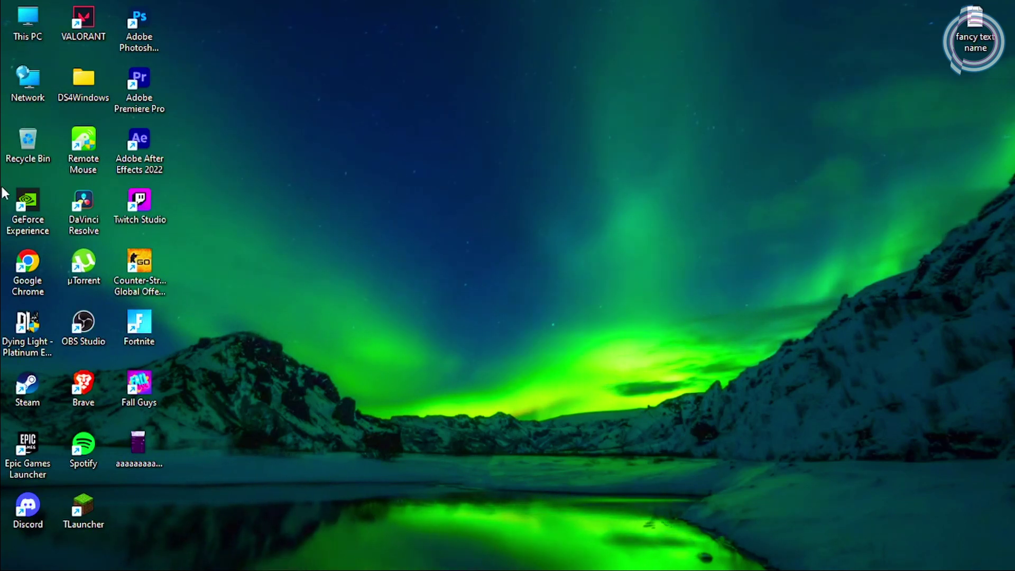
drag(235, 169, 235, 136)
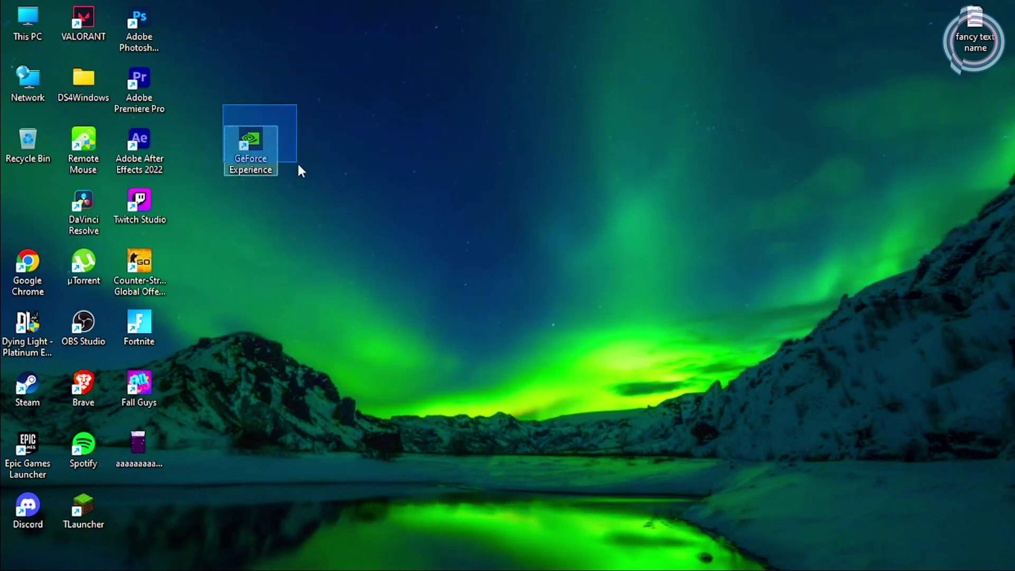
drag(214, 99, 303, 209)
drag(257, 150, 30, 198)
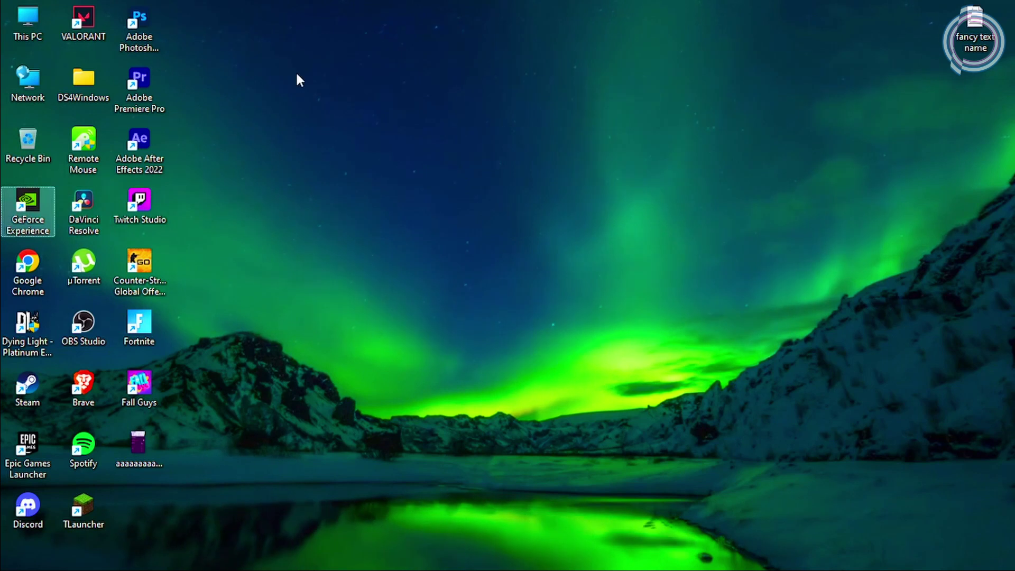
right_click(299, 74)
click(339, 132)
right_click(324, 69)
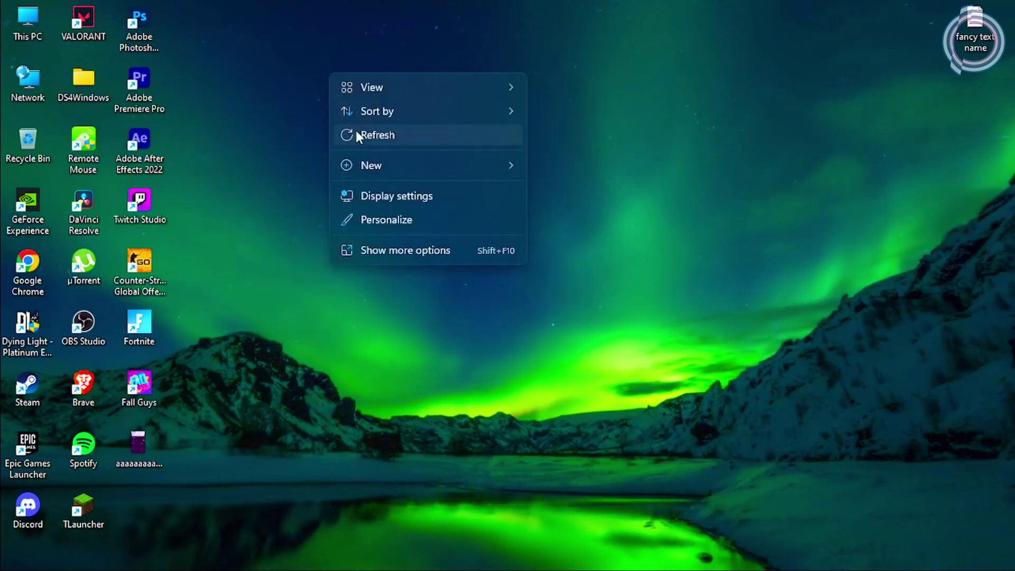
click(355, 132)
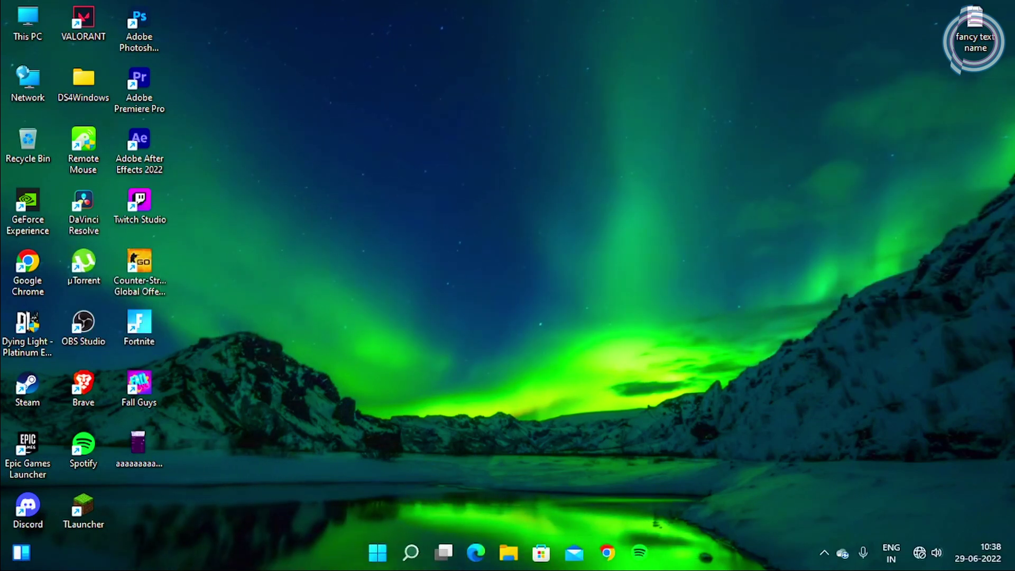
Disable Steam and Java Update Scheduler on Task Manager's Startup tab, then close Task Manager.
right_click(378, 555)
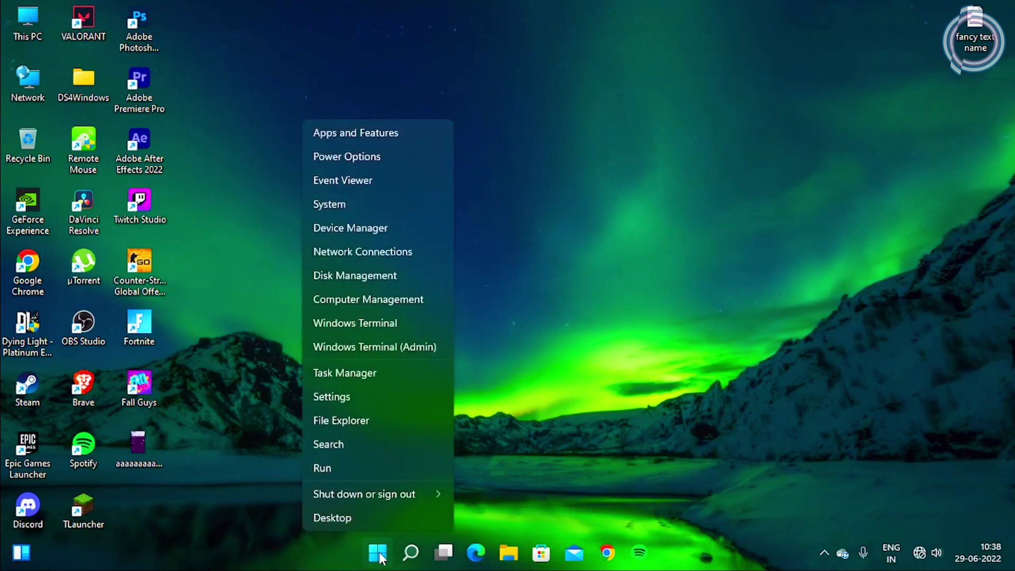
click(354, 373)
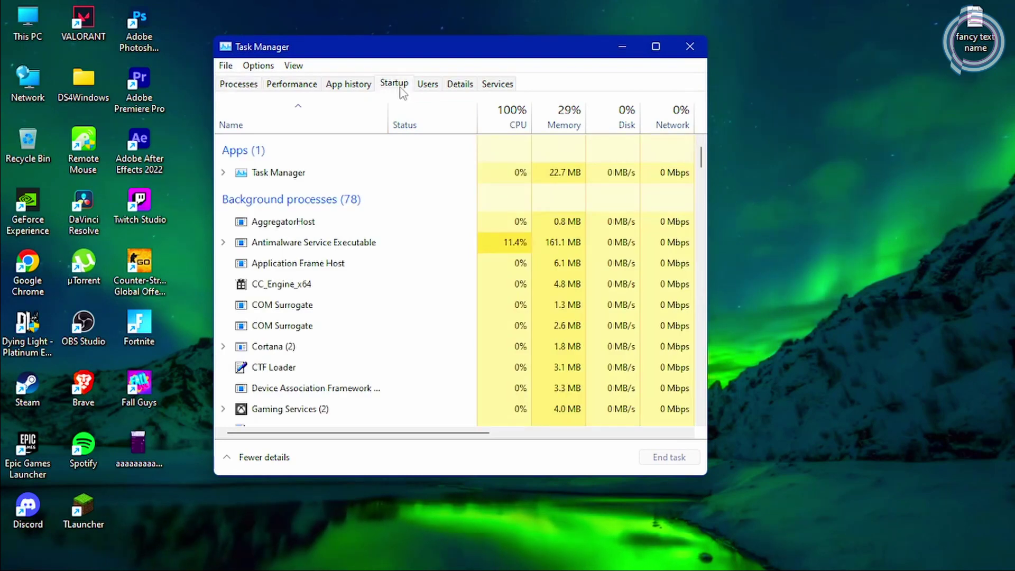
click(393, 84)
drag(366, 53, 384, 26)
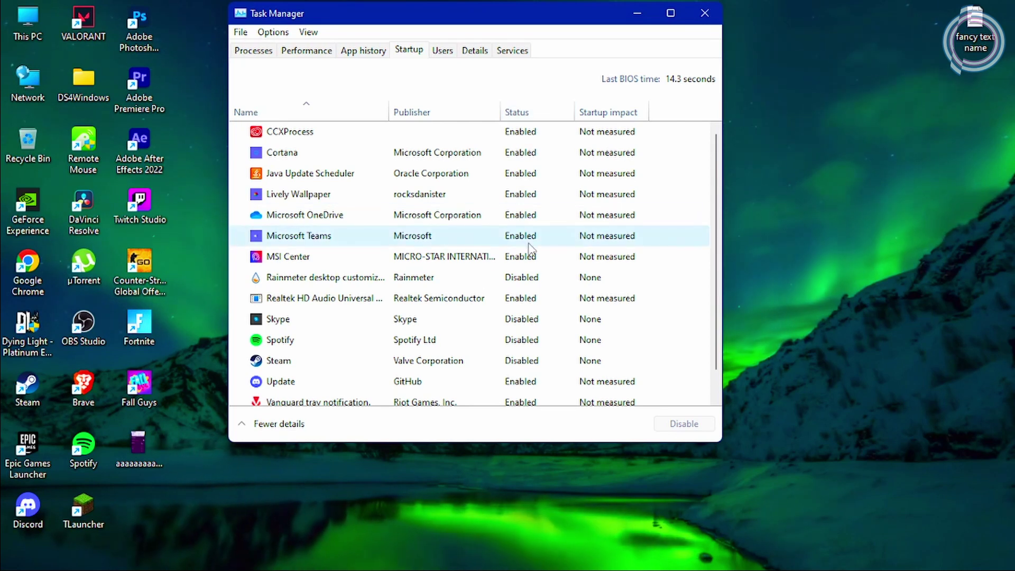
scroll(530, 248, down, 1)
scroll(530, 248, up, 1)
click(301, 361)
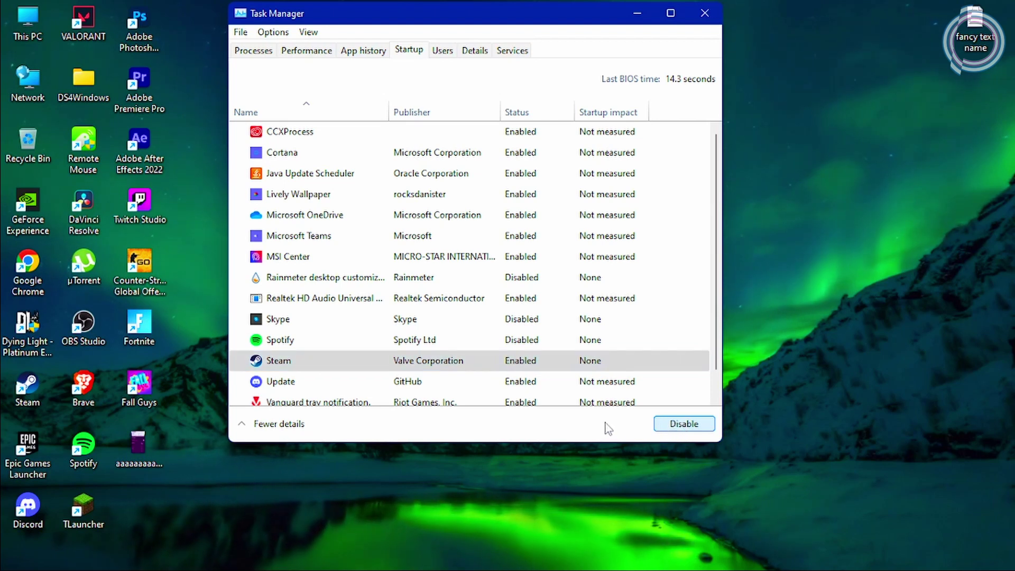
click(682, 424)
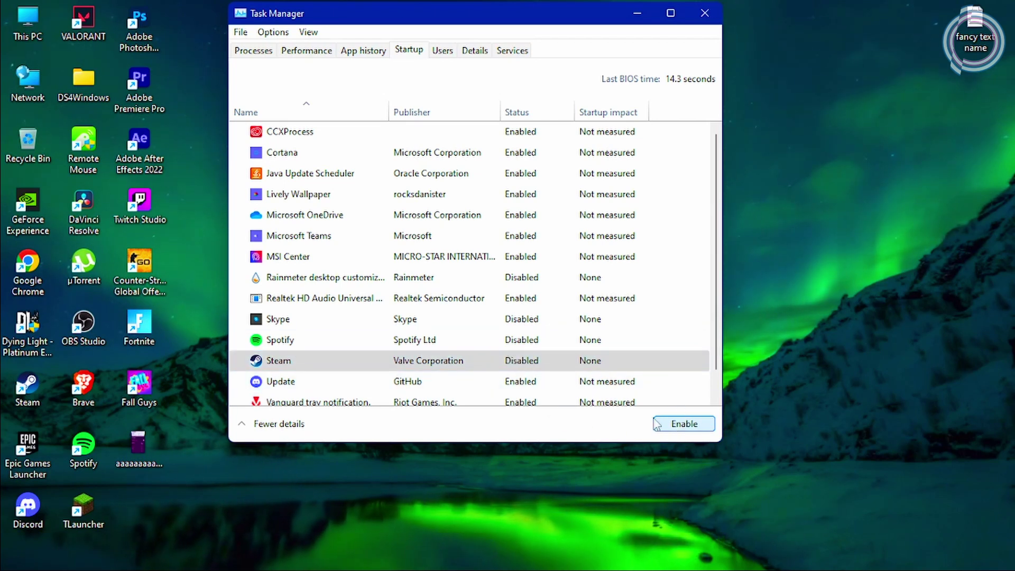
click(520, 340)
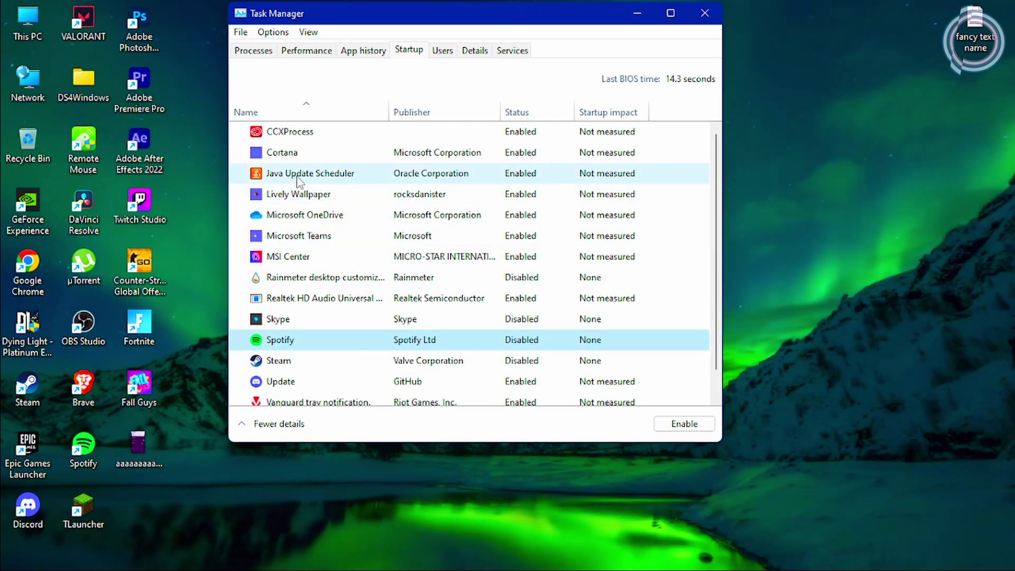
click(502, 179)
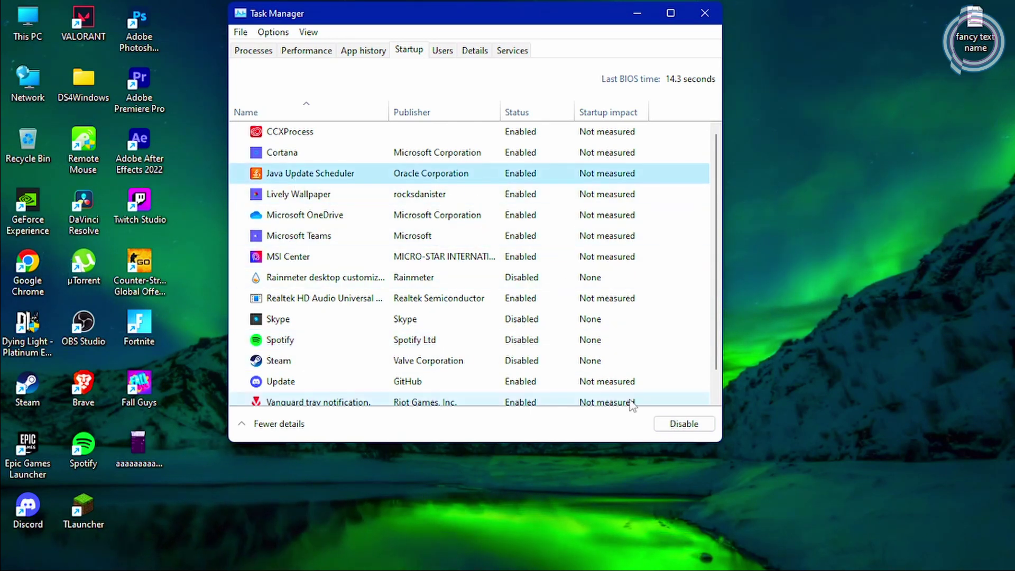
click(682, 425)
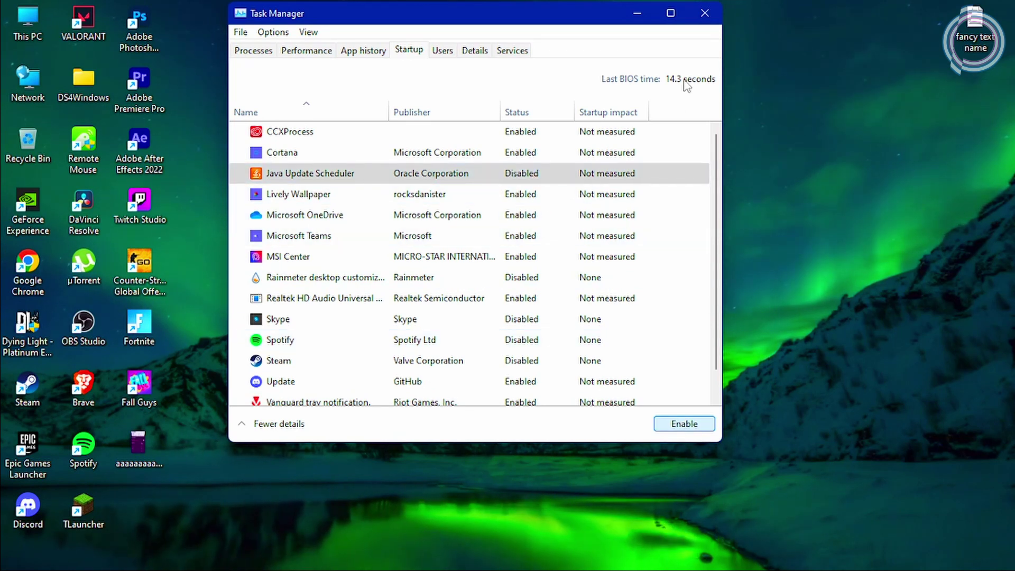
click(704, 13)
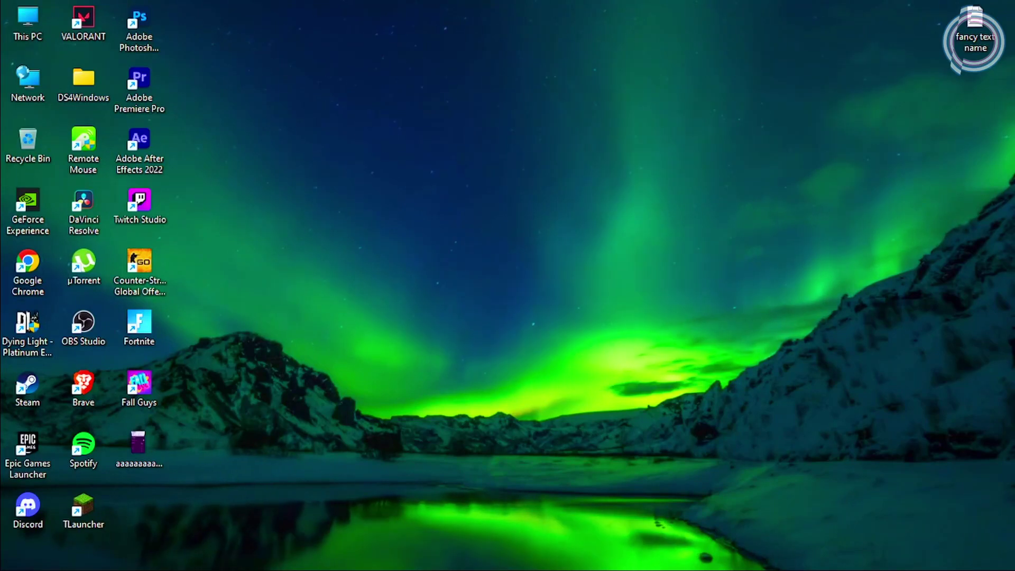
click(377, 552)
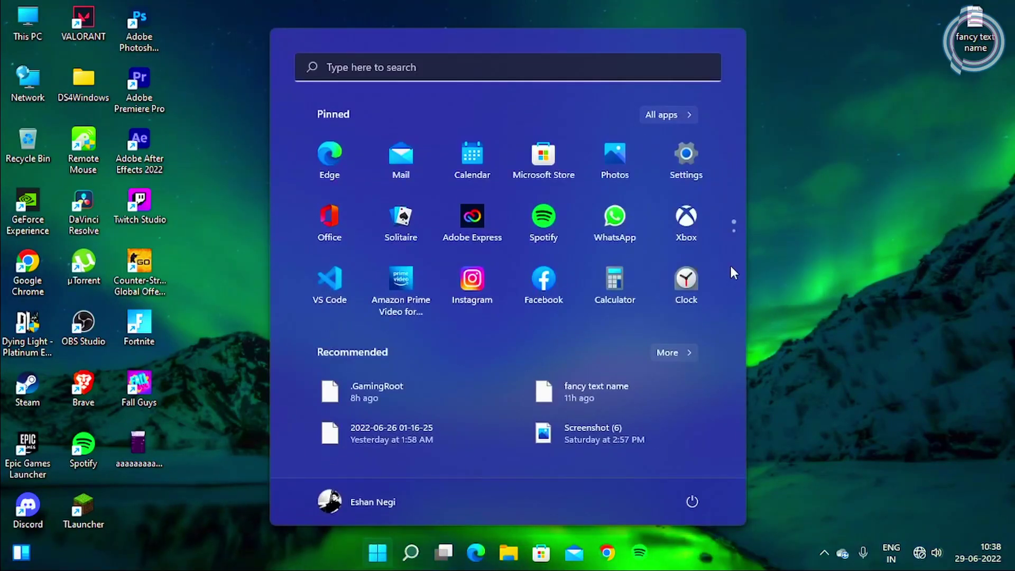
click(686, 152)
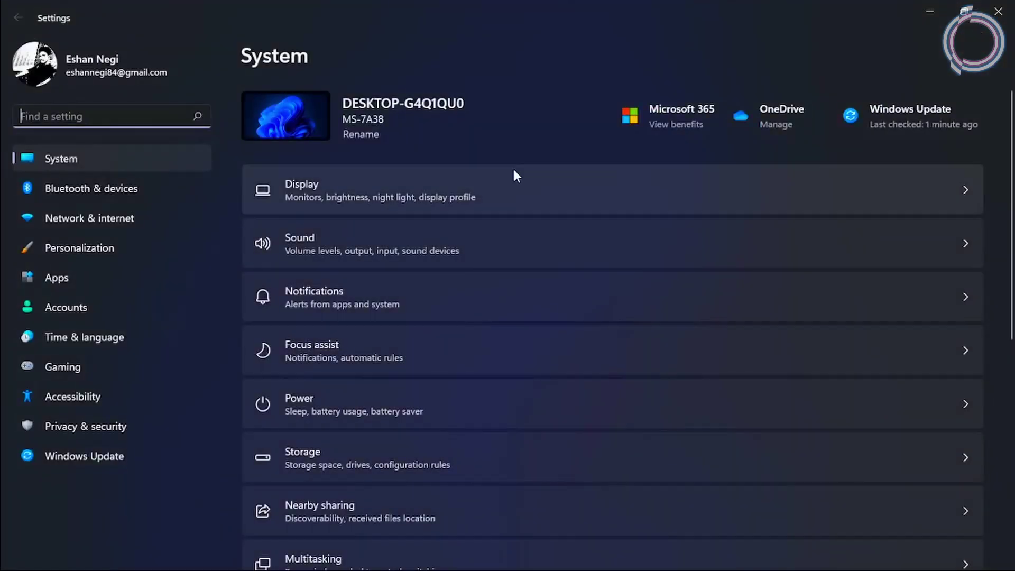
click(66, 278)
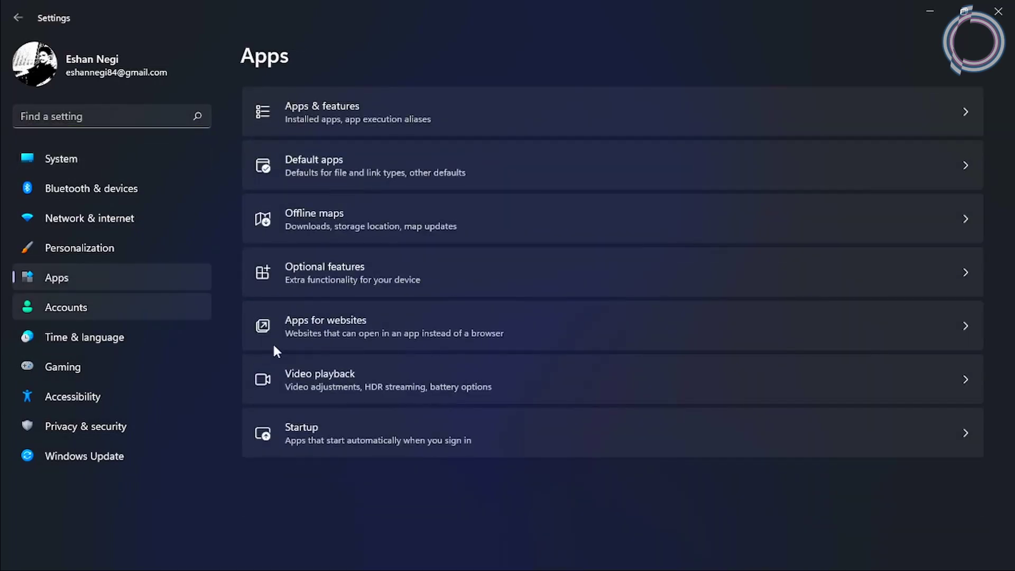
click(404, 430)
scroll(478, 270, down, 1)
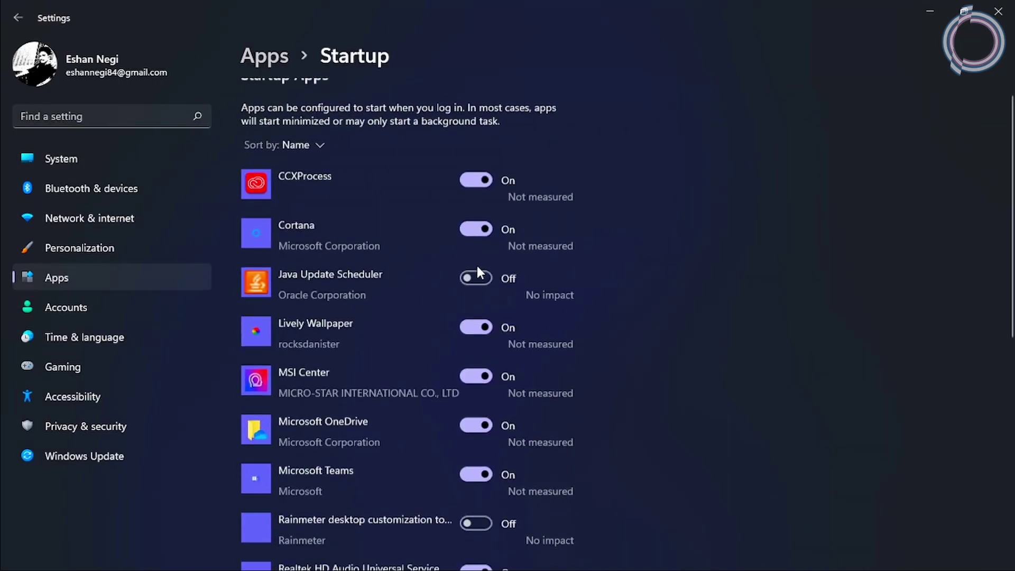
scroll(478, 270, down, 8)
scroll(479, 301, up, 6)
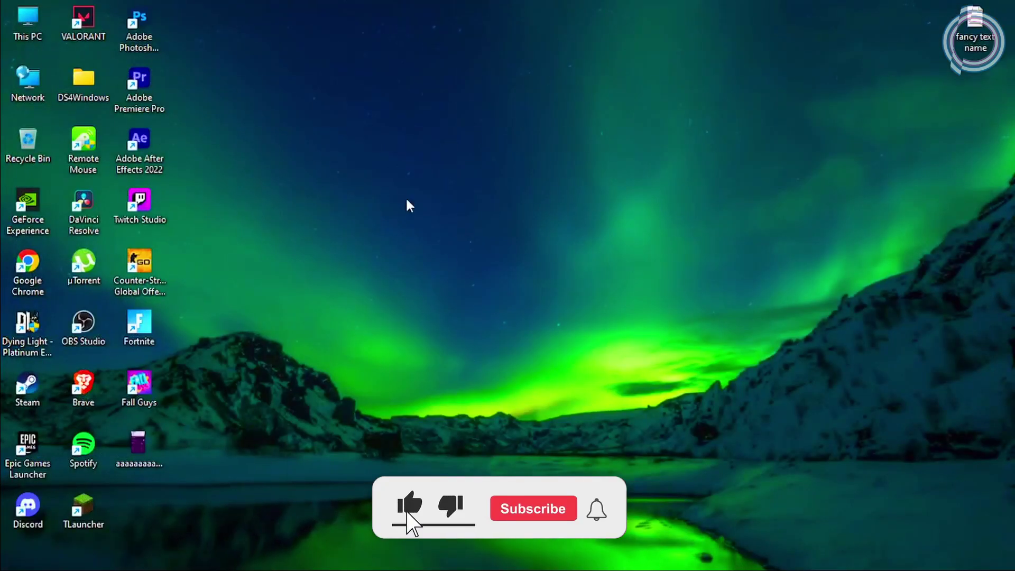
right_click(407, 202)
click(452, 263)
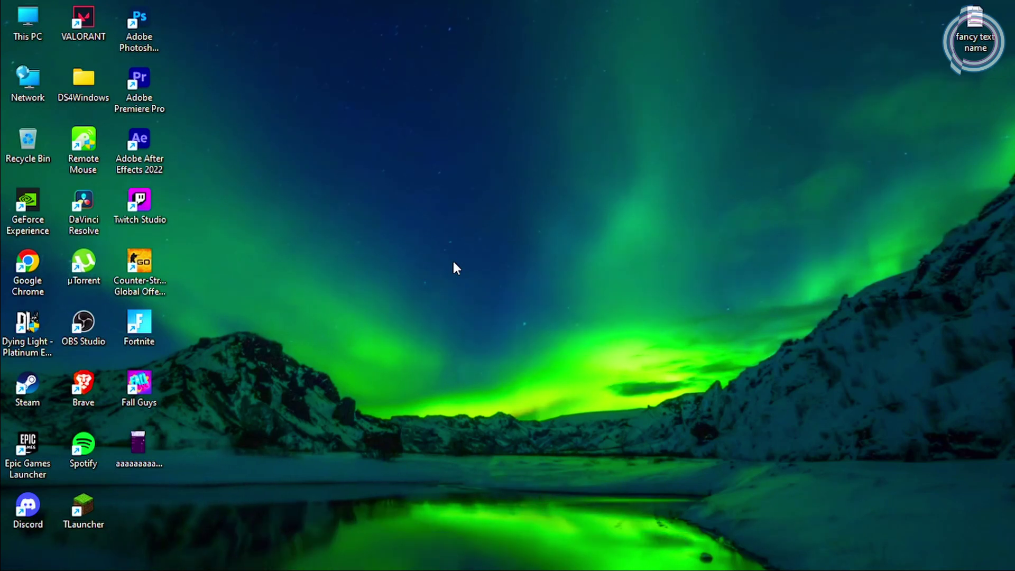
key(super)
text(defr)
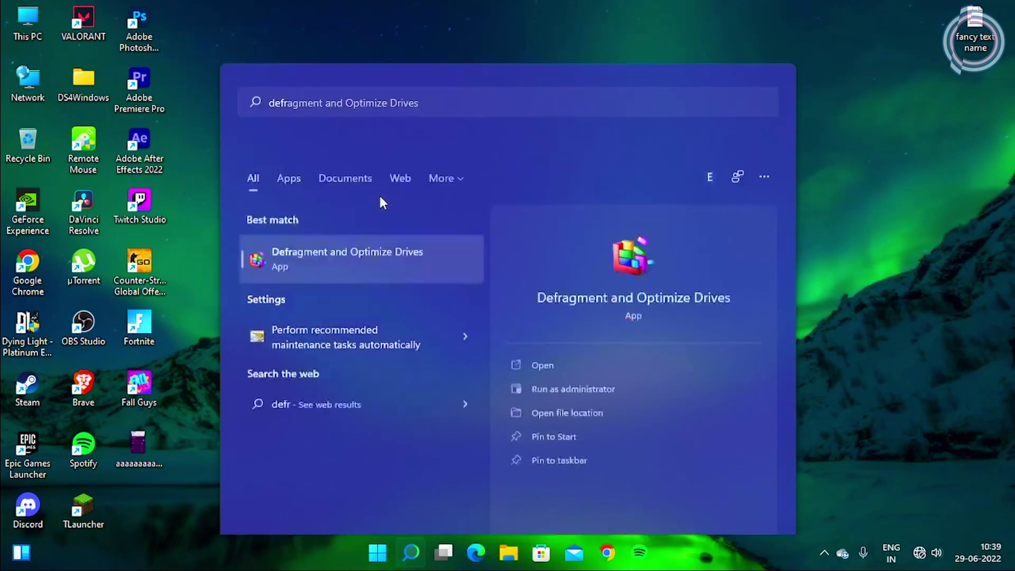
click(378, 193)
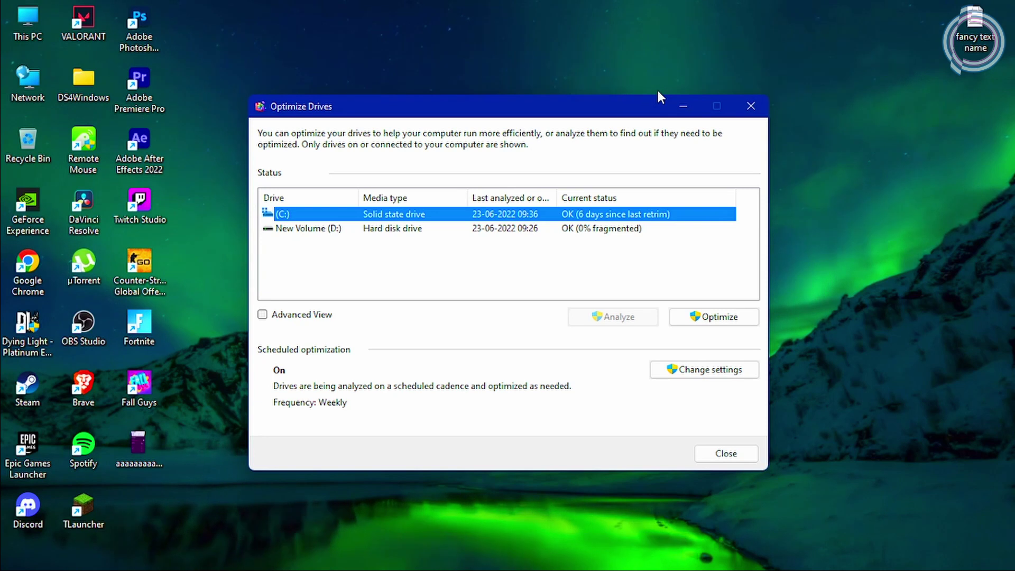
click(751, 106)
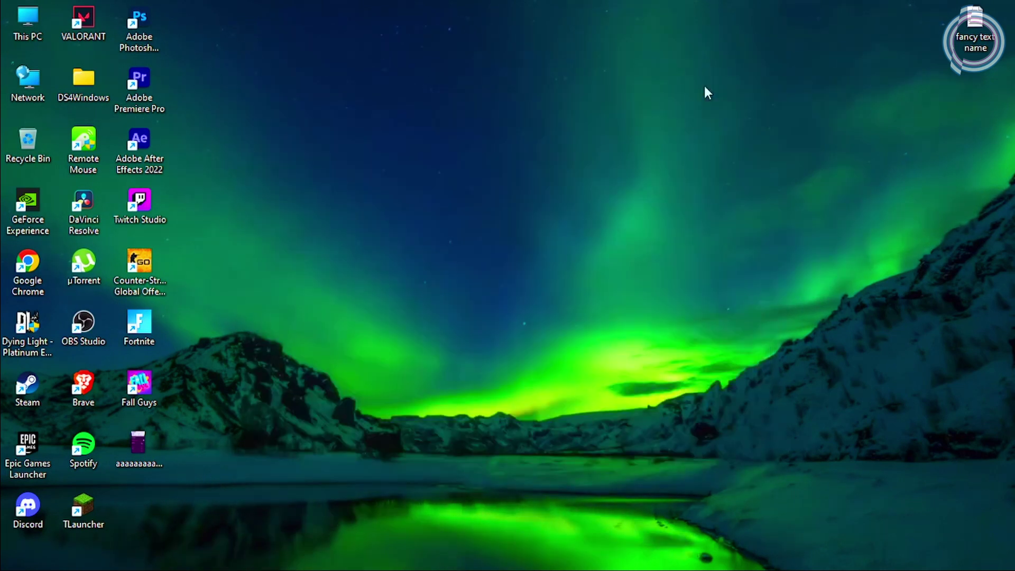
Open the Properties window of New Volume (D:) from This PC.
double_click(27, 24)
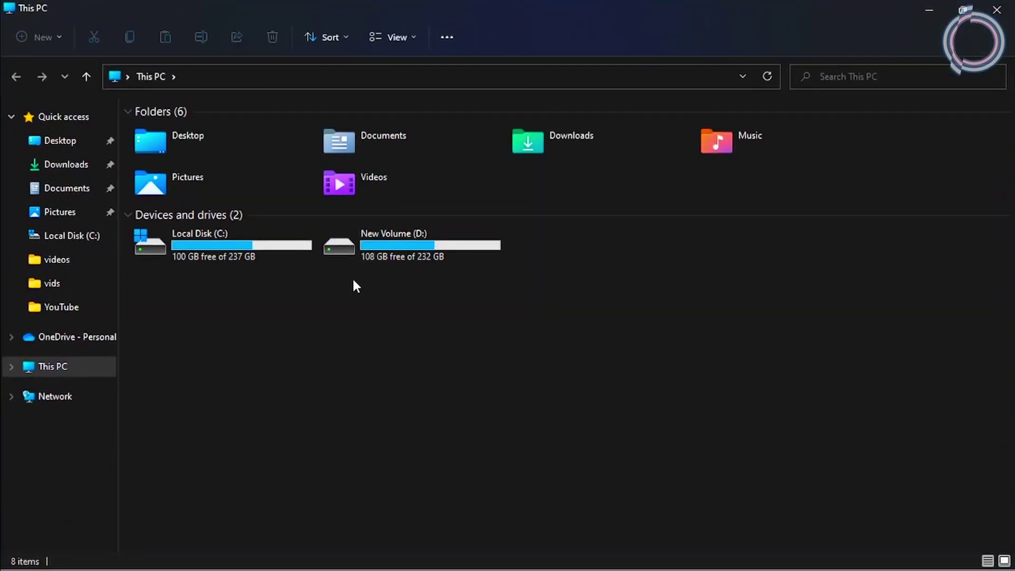
right_click(377, 241)
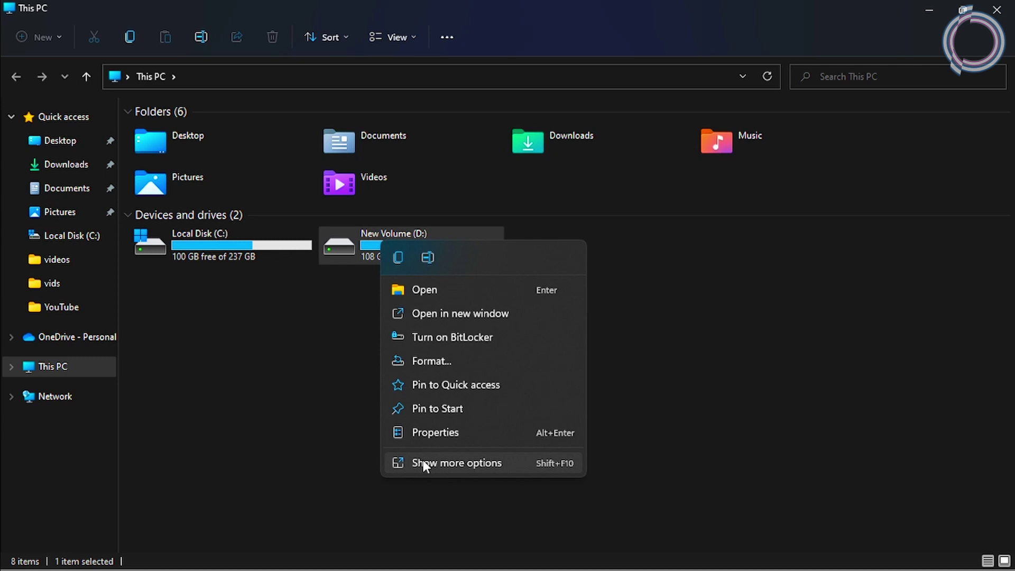
click(423, 460)
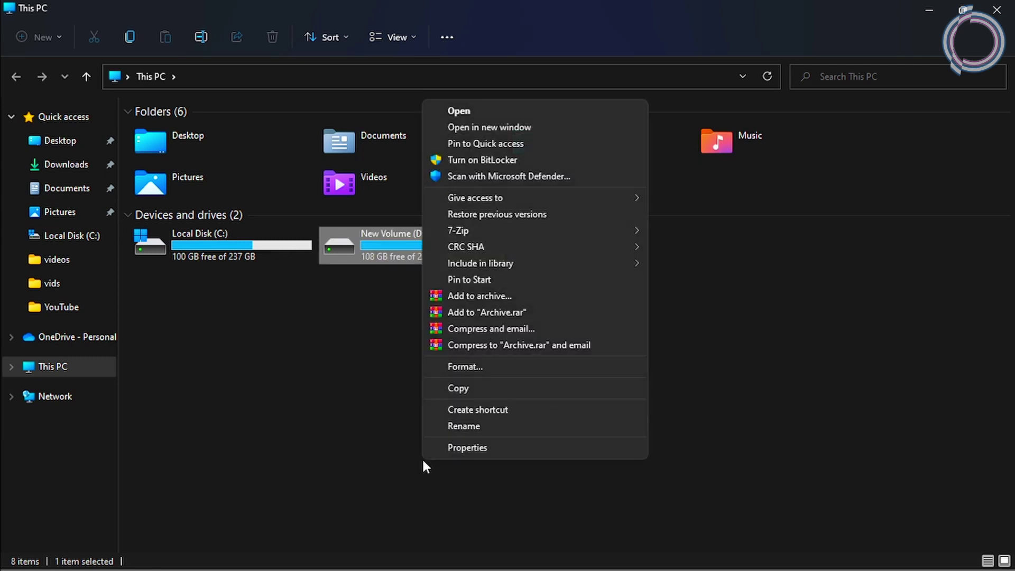
click(438, 452)
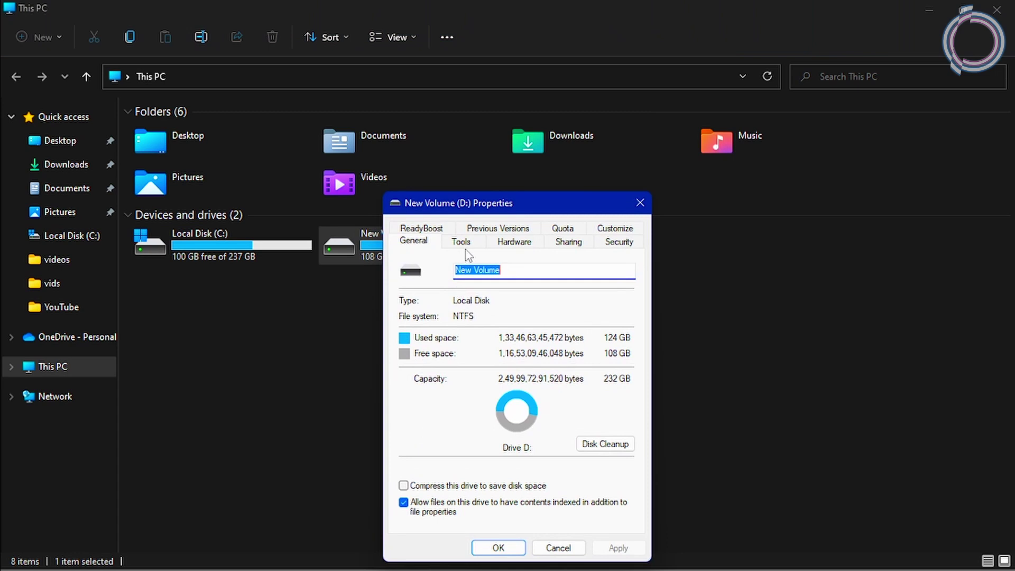
drag(483, 212, 444, 122)
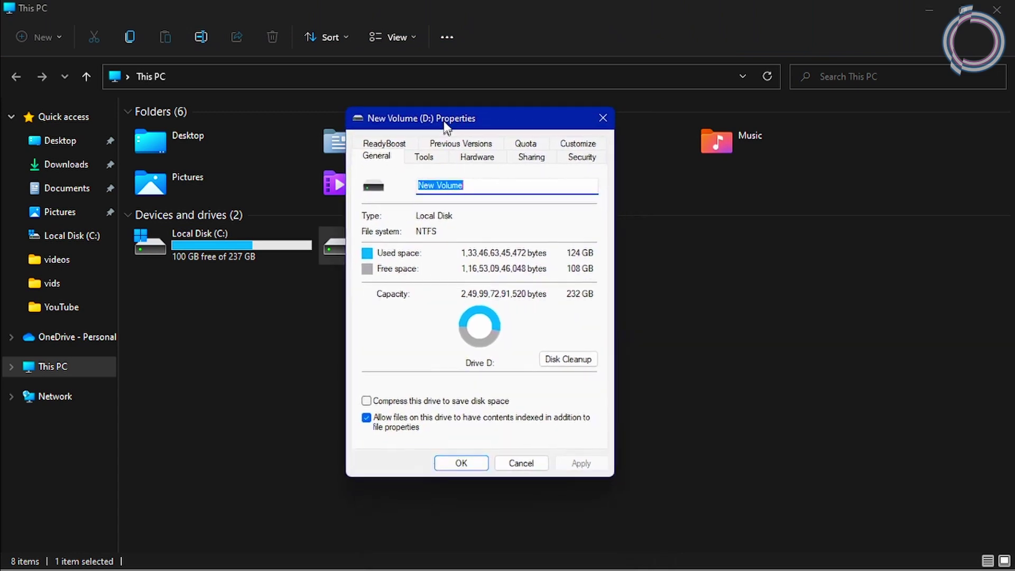
Launch Optimize Drives from the D: drive's Tools tab and reposition the window.
click(423, 153)
click(546, 294)
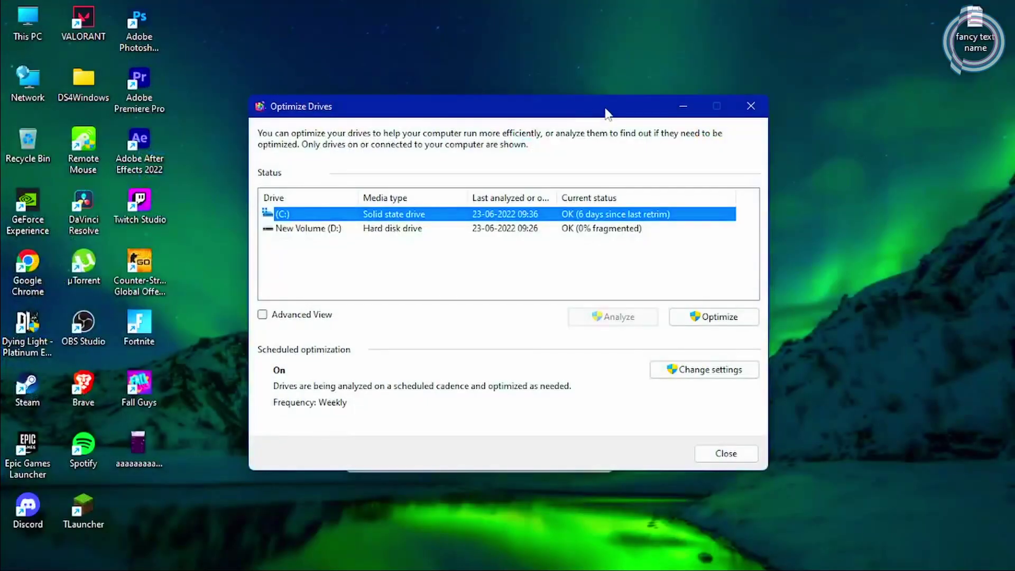
drag(593, 119, 571, 214)
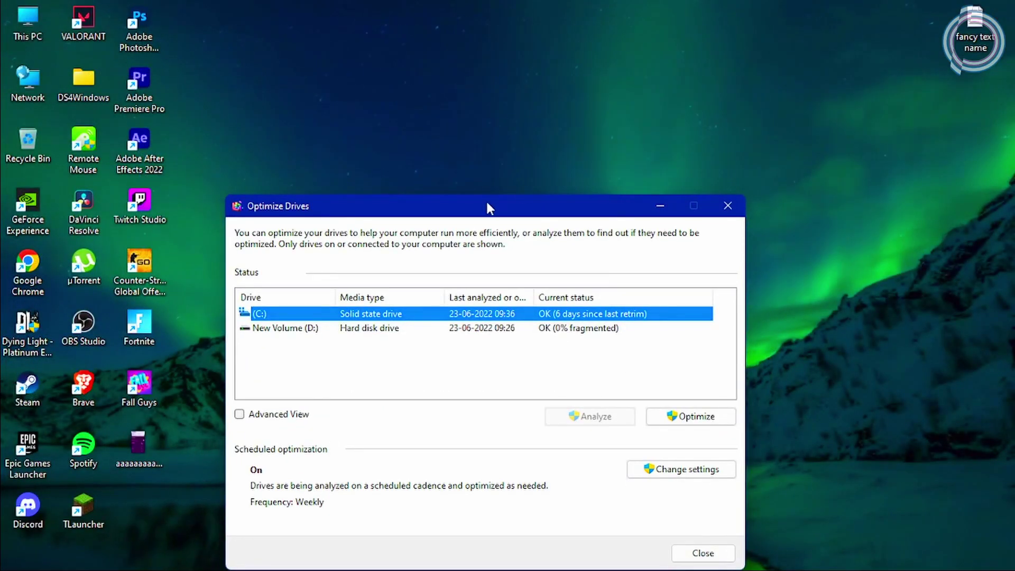
drag(487, 203, 497, 82)
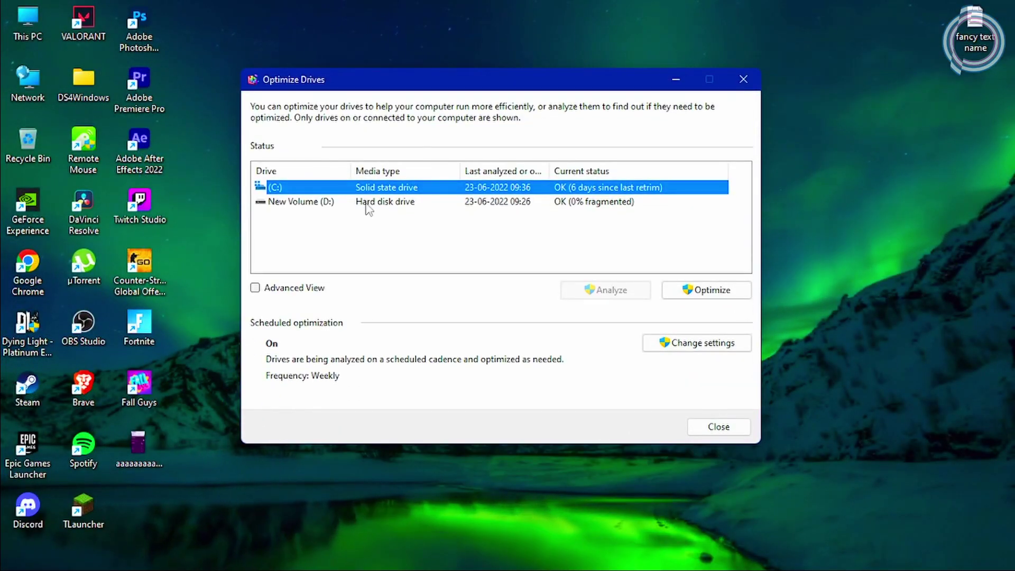
Start optimizing New Volume (D:), keep the Weekly schedule, and close Optimize Drives.
click(367, 203)
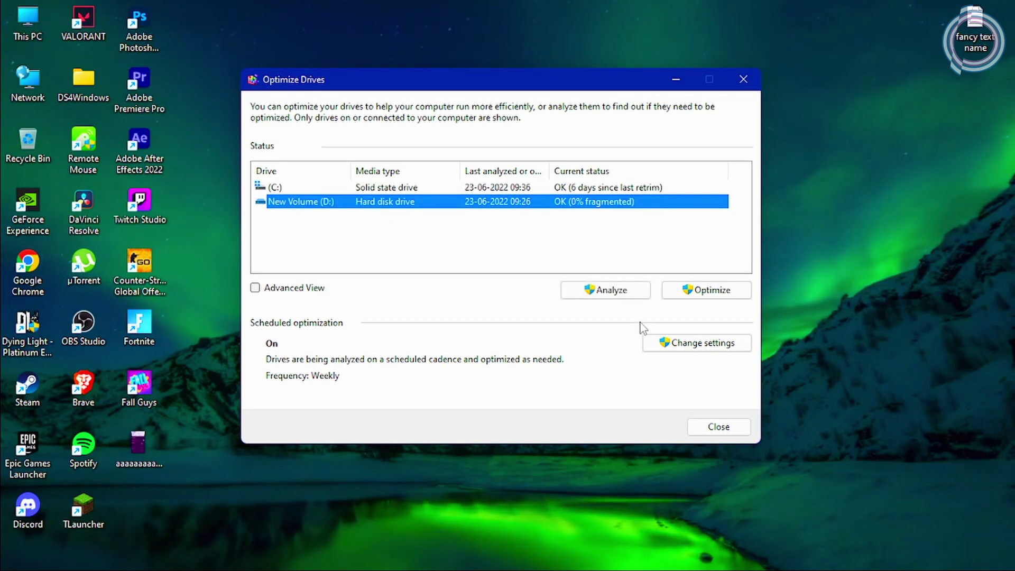
click(713, 290)
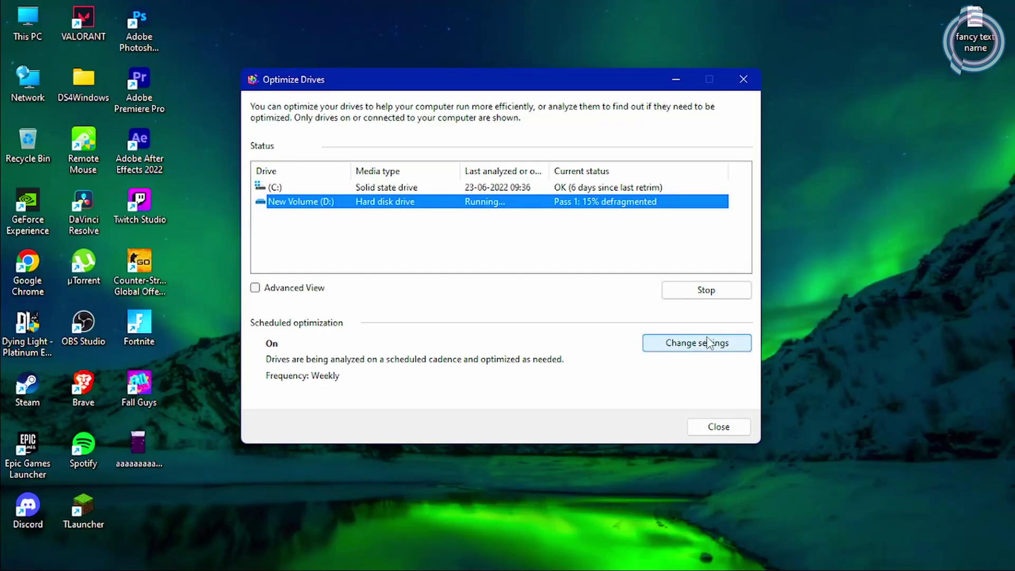
click(708, 343)
click(423, 193)
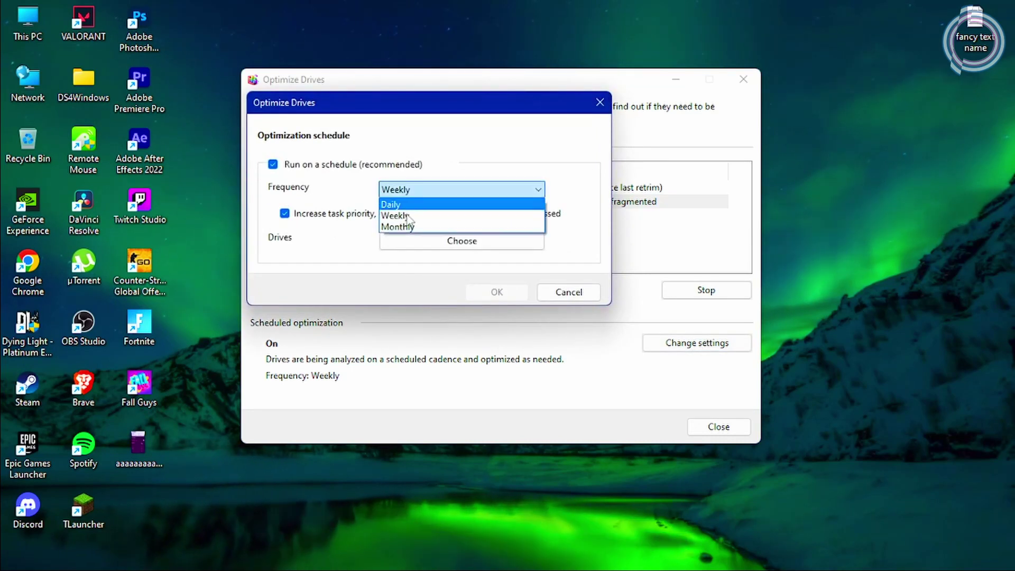
click(406, 251)
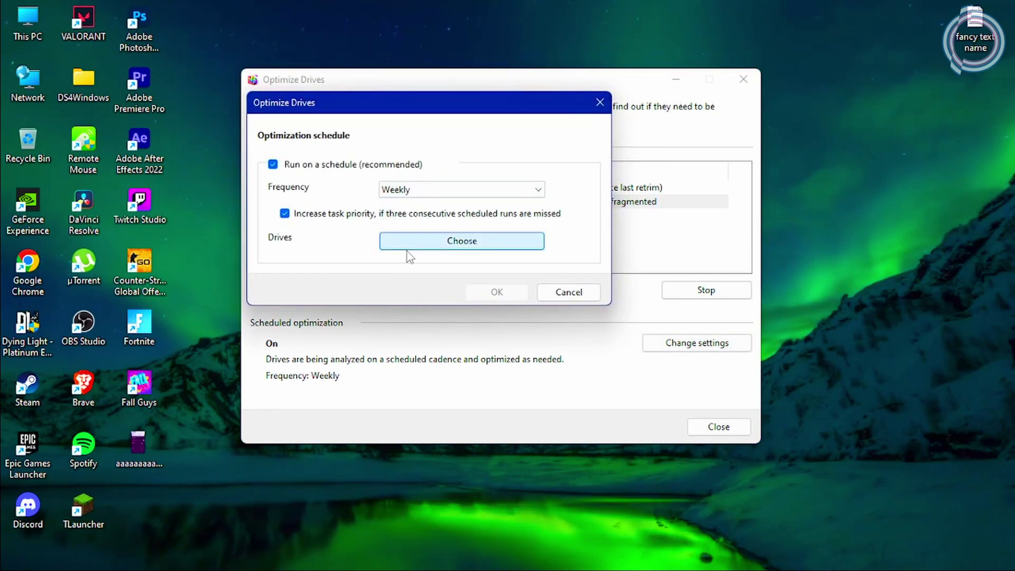
key(Escape)
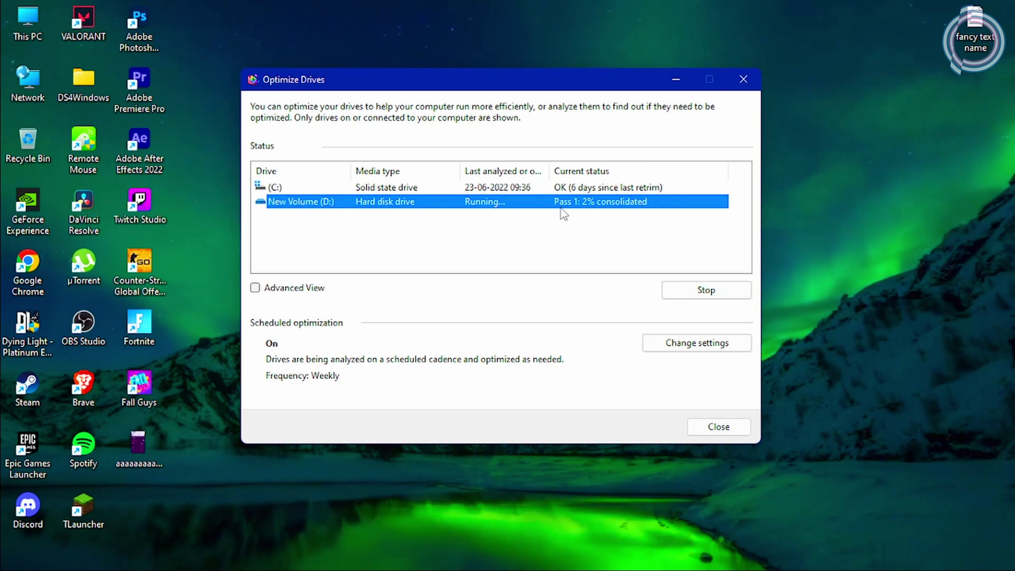
key(Escape)
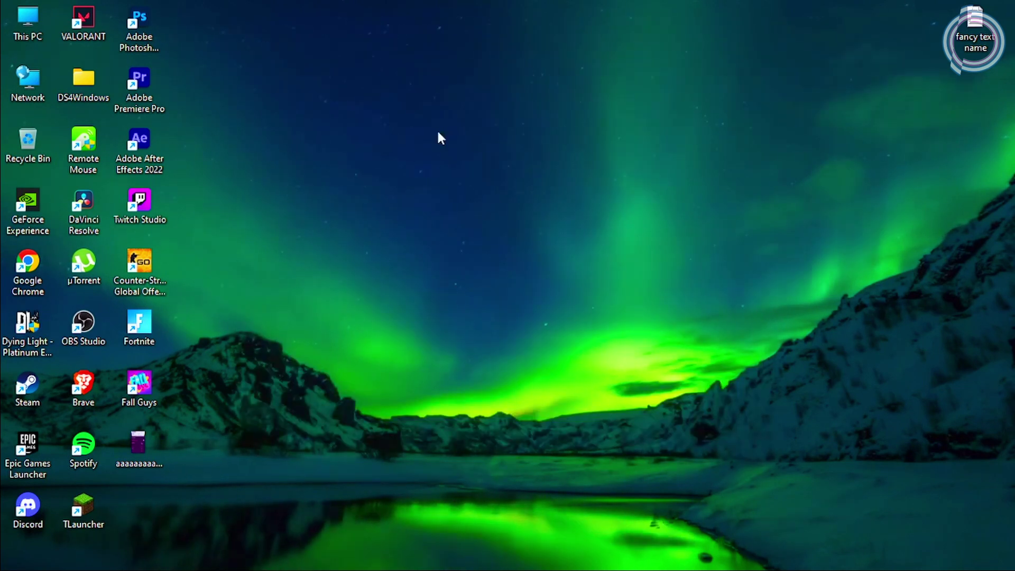